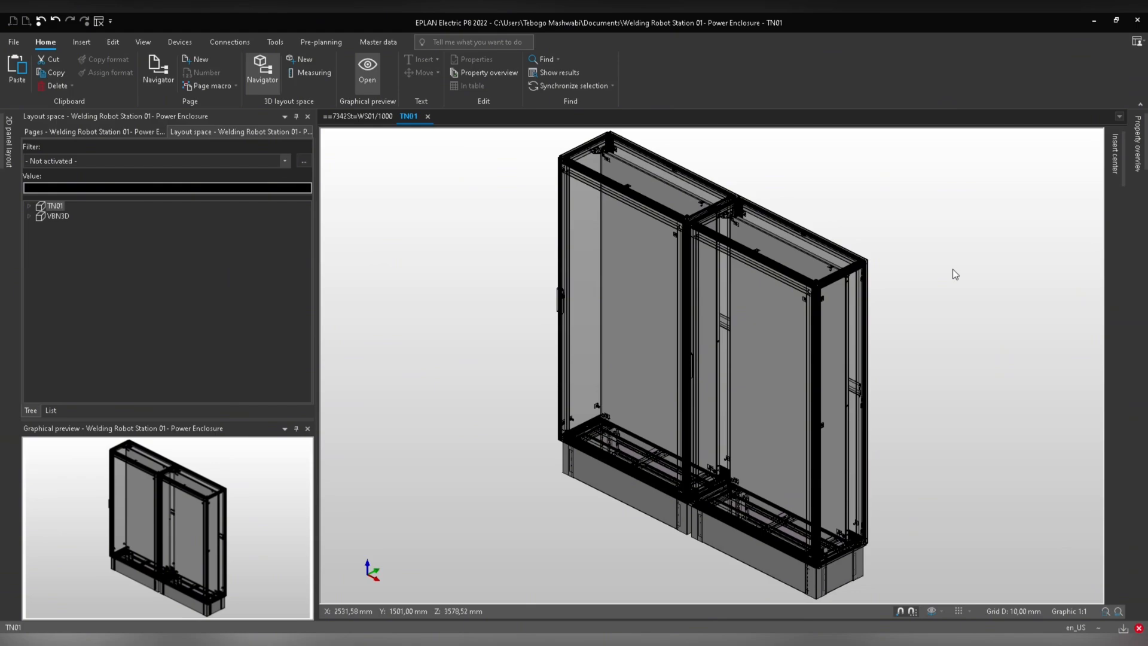
Open the WS01 parts list page and examine its device tags and part entries.
left_click(362, 117)
scroll(366, 147, "up", 5)
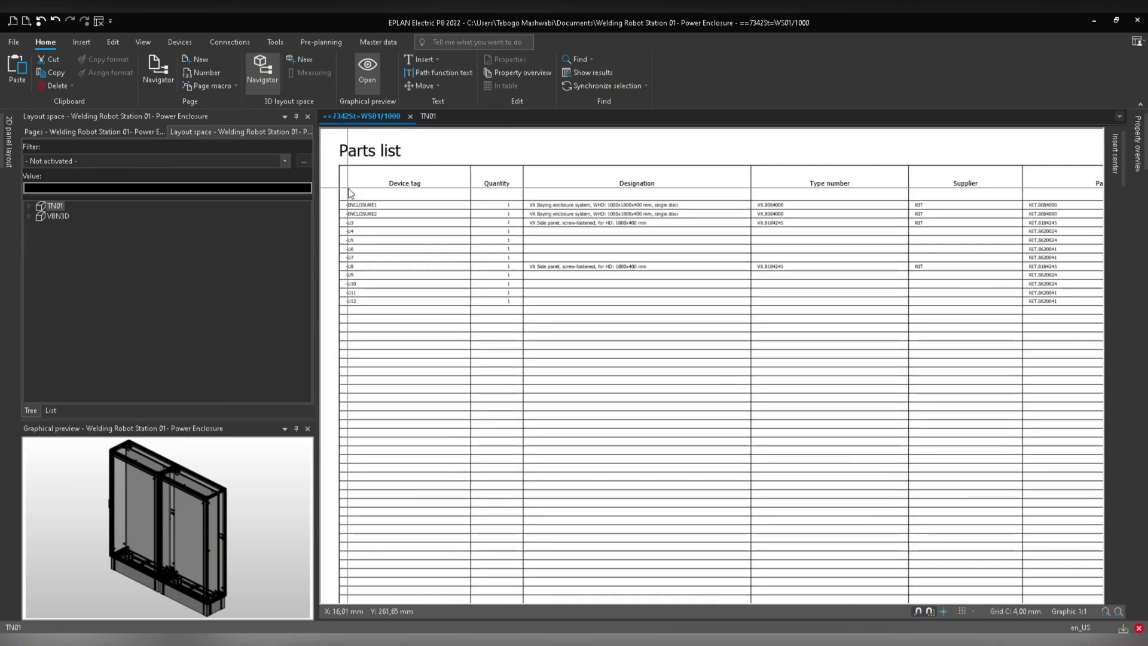
middle_click_drag(363, 210, 389, 231)
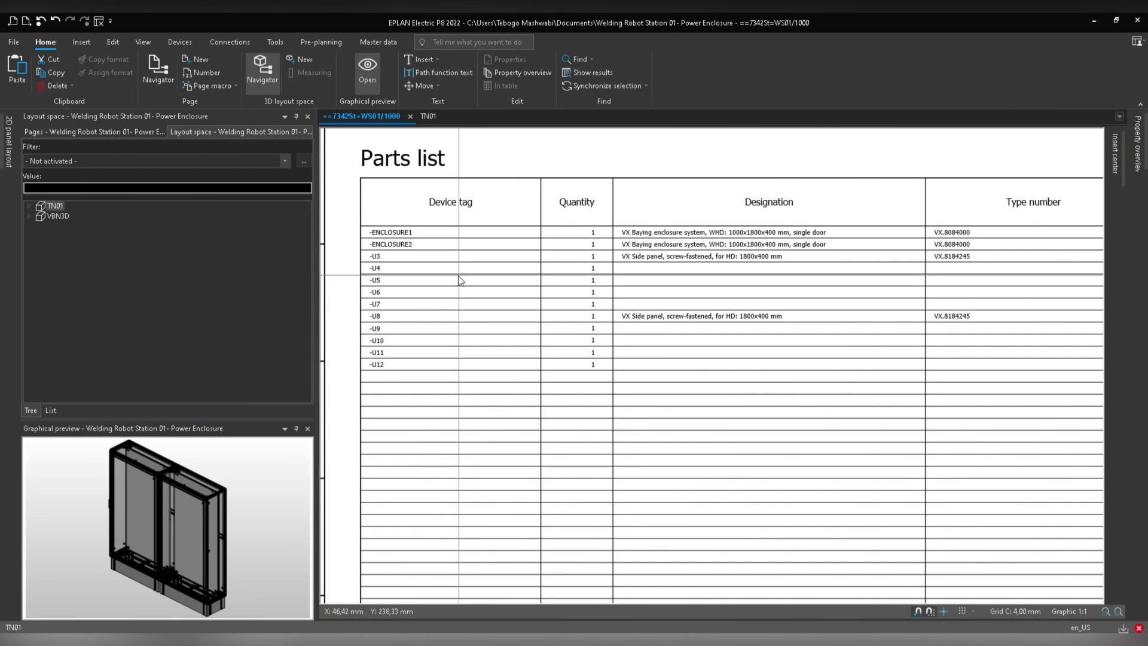
left_click_drag(438, 260, 363, 395)
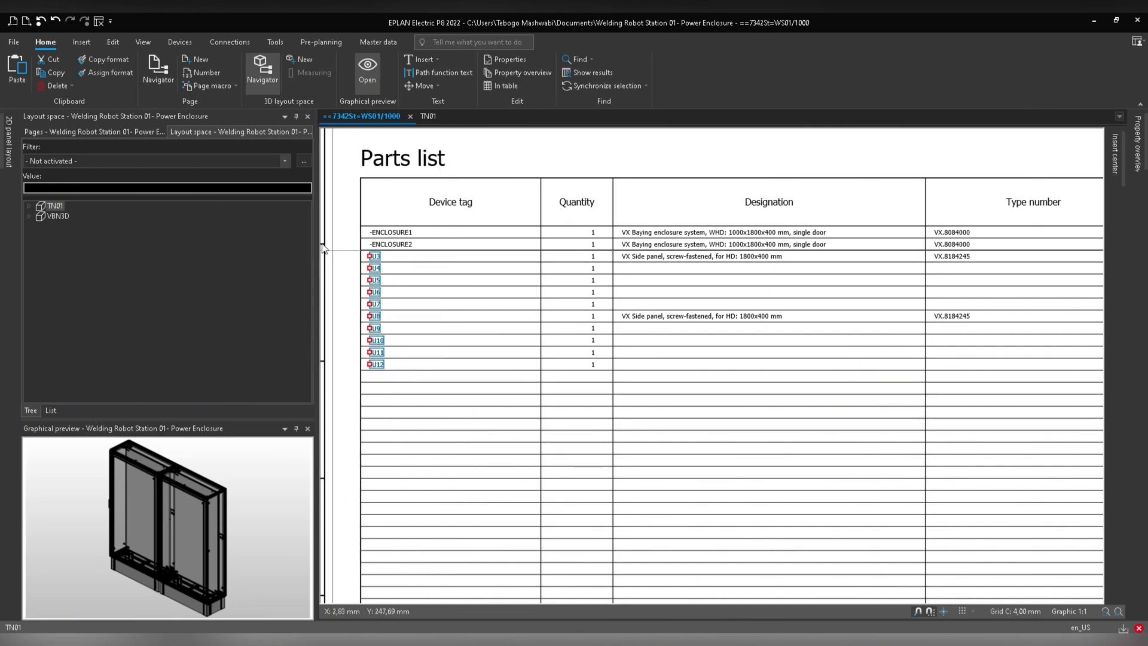
scroll(500, 341, "down", 5)
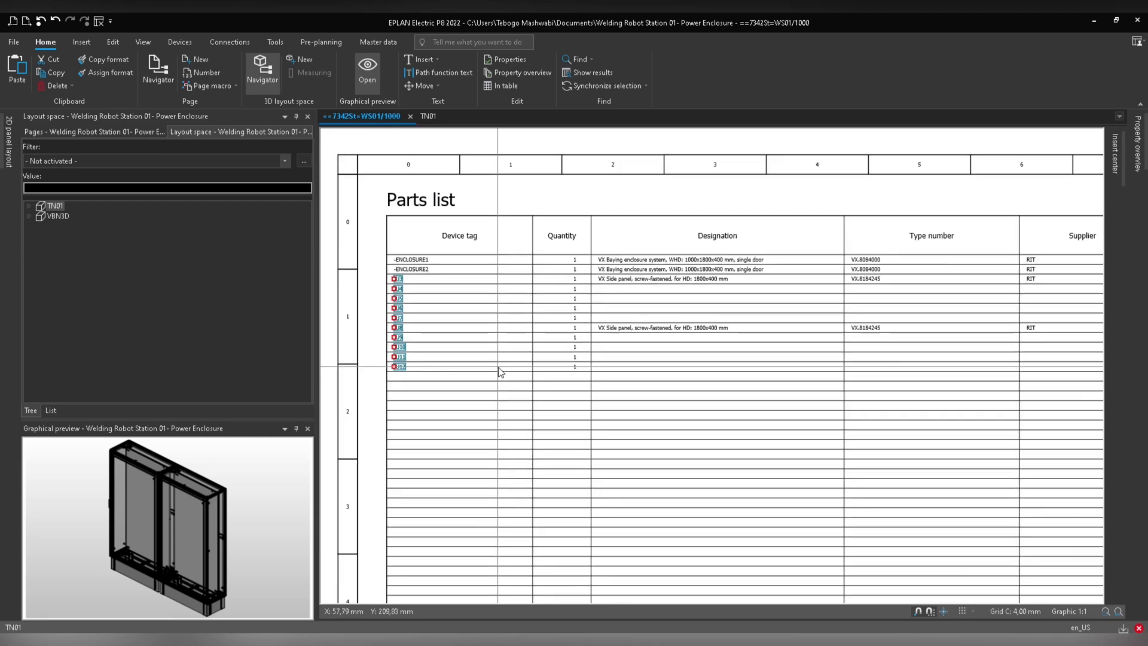
Browse the page structure and layout spaces to compare the TN01 and VBN3D enclosures.
left_click(108, 132)
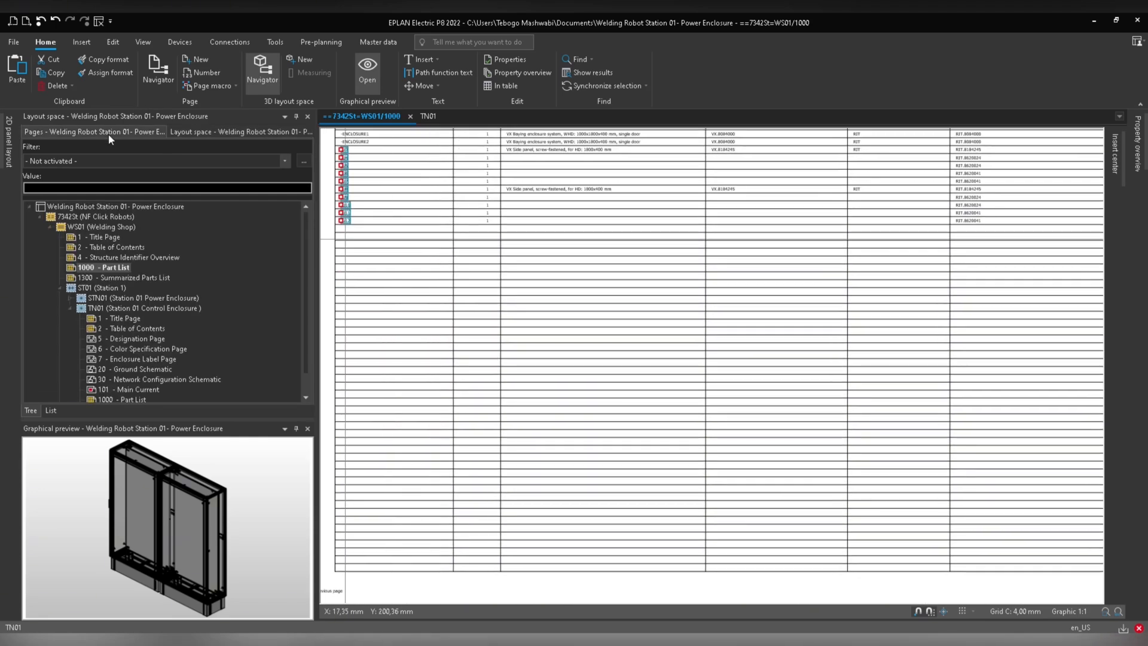
left_click(77, 217)
left_click(89, 268)
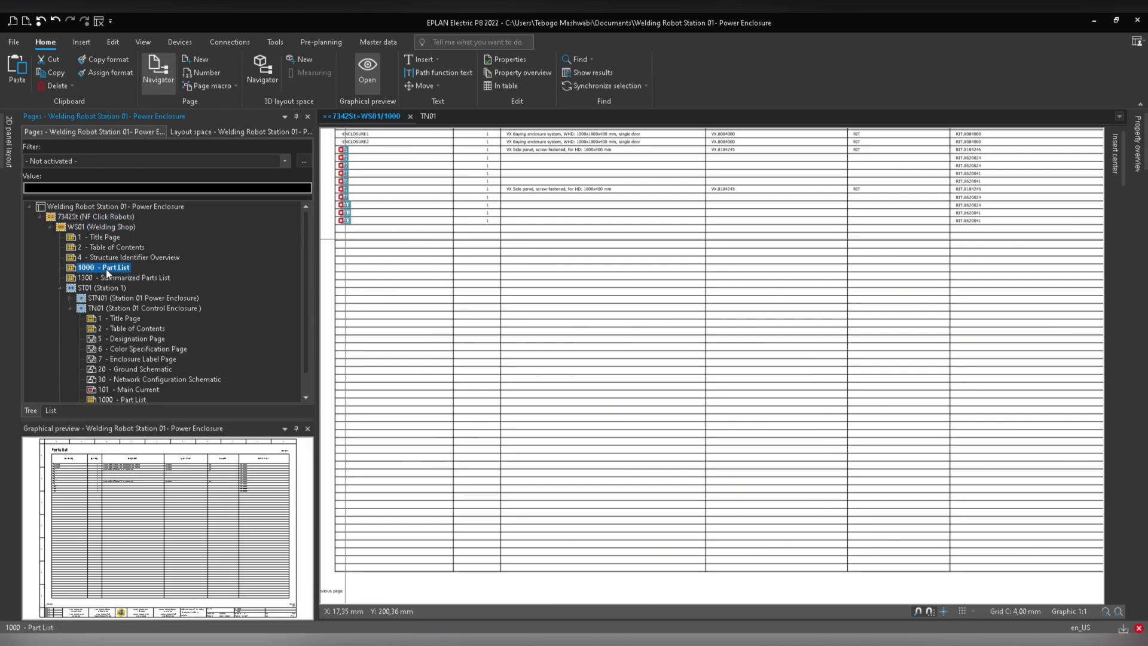
left_click(97, 310)
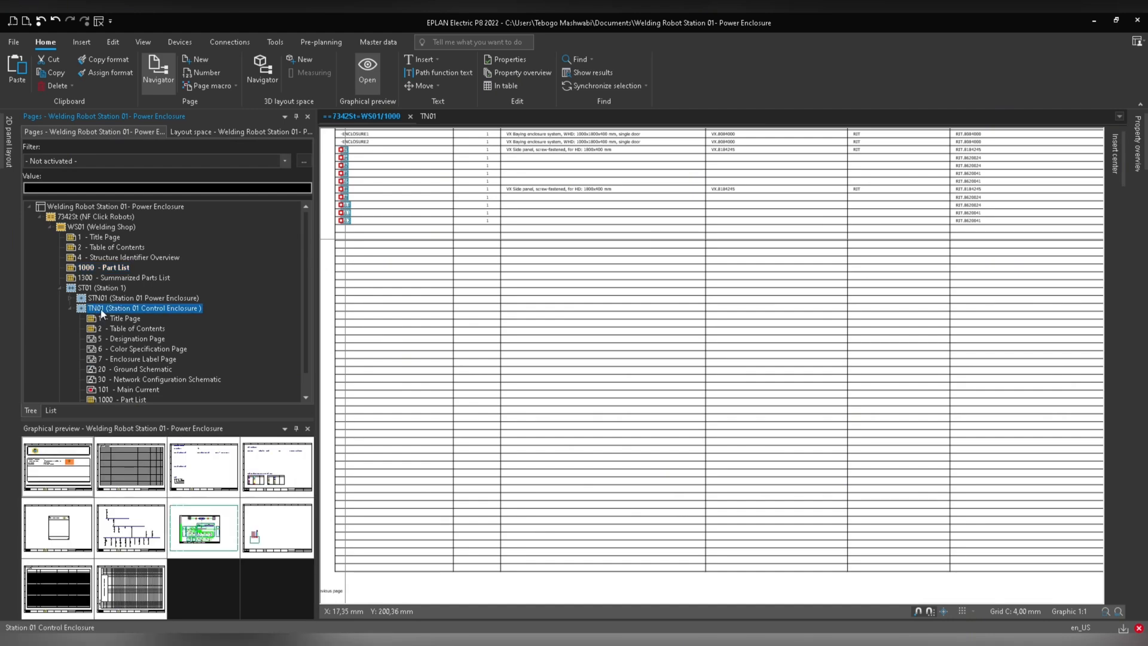
left_click(217, 132)
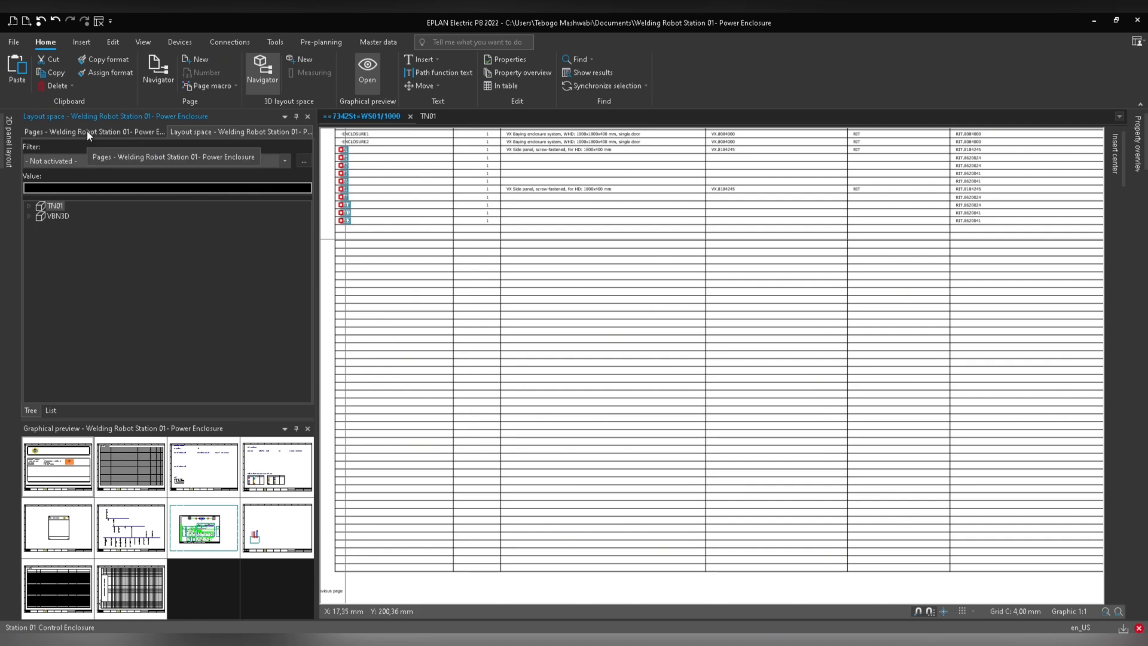
left_click(55, 216)
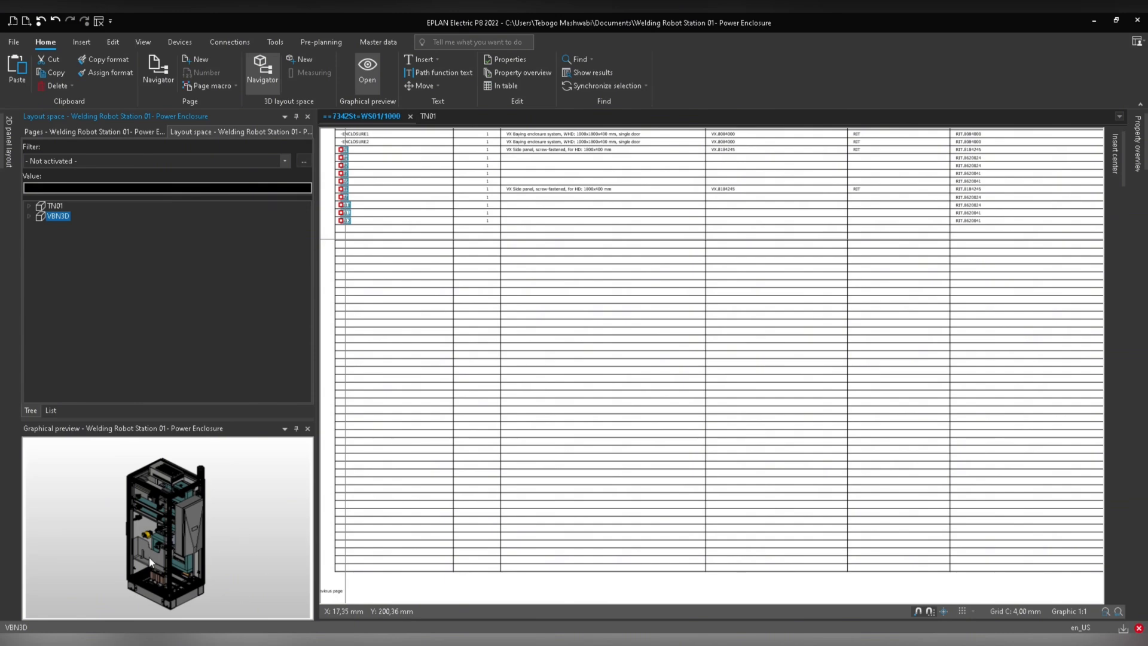
Open the 1001 Part List page of the VBN3D power press machine under ST02.
left_click(109, 131)
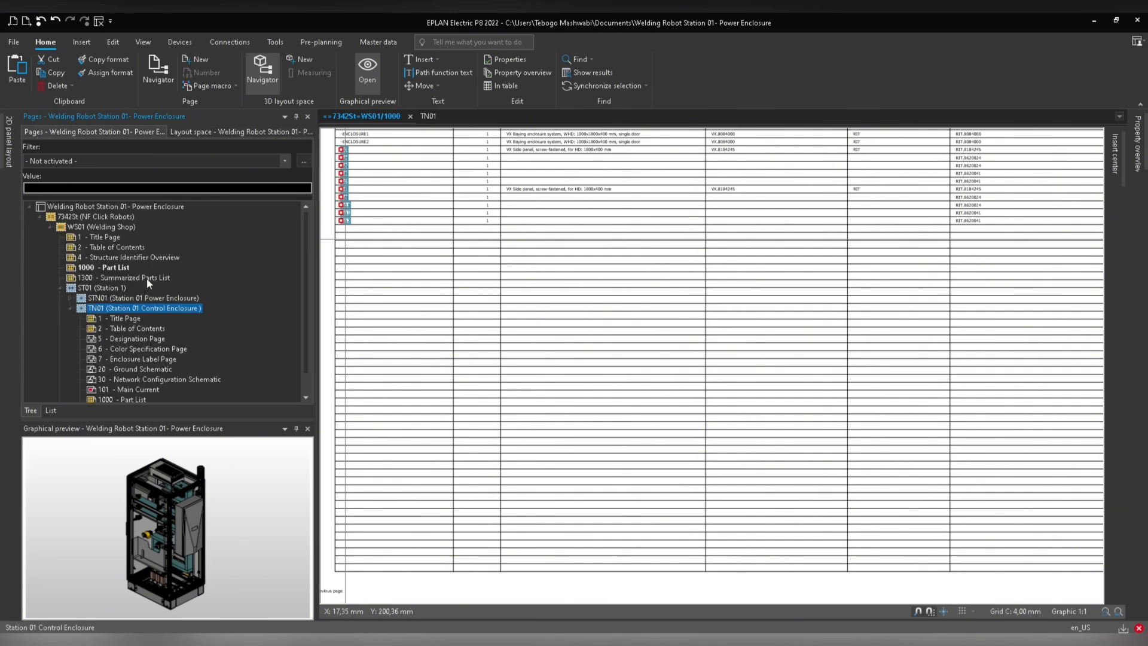
left_click(59, 396)
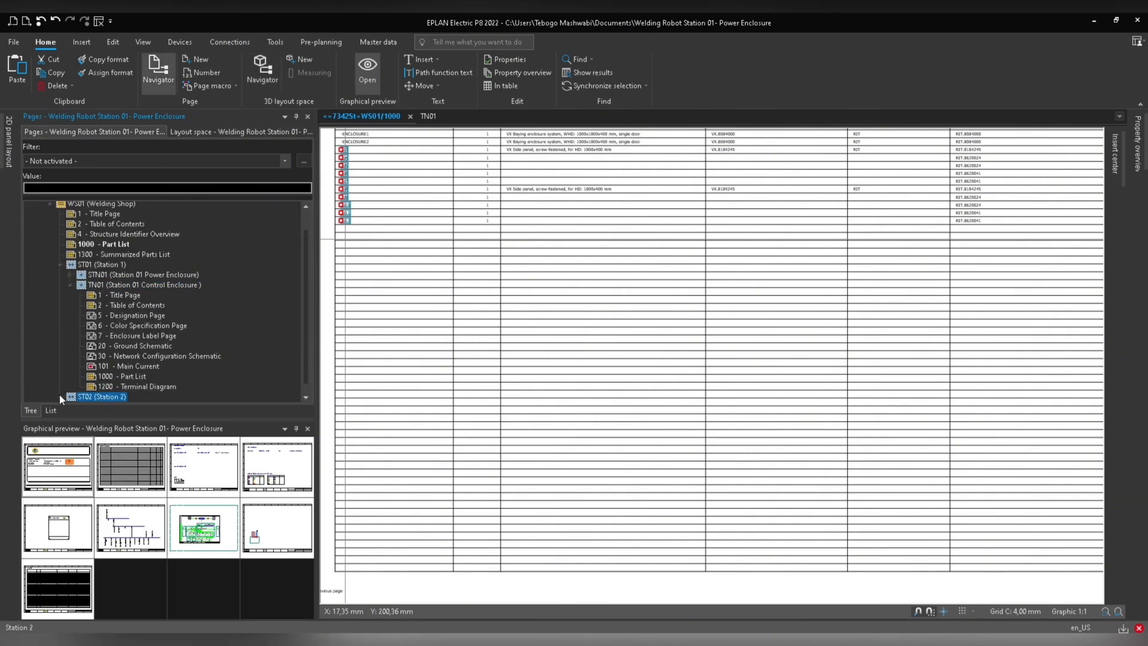
double_click(72, 395)
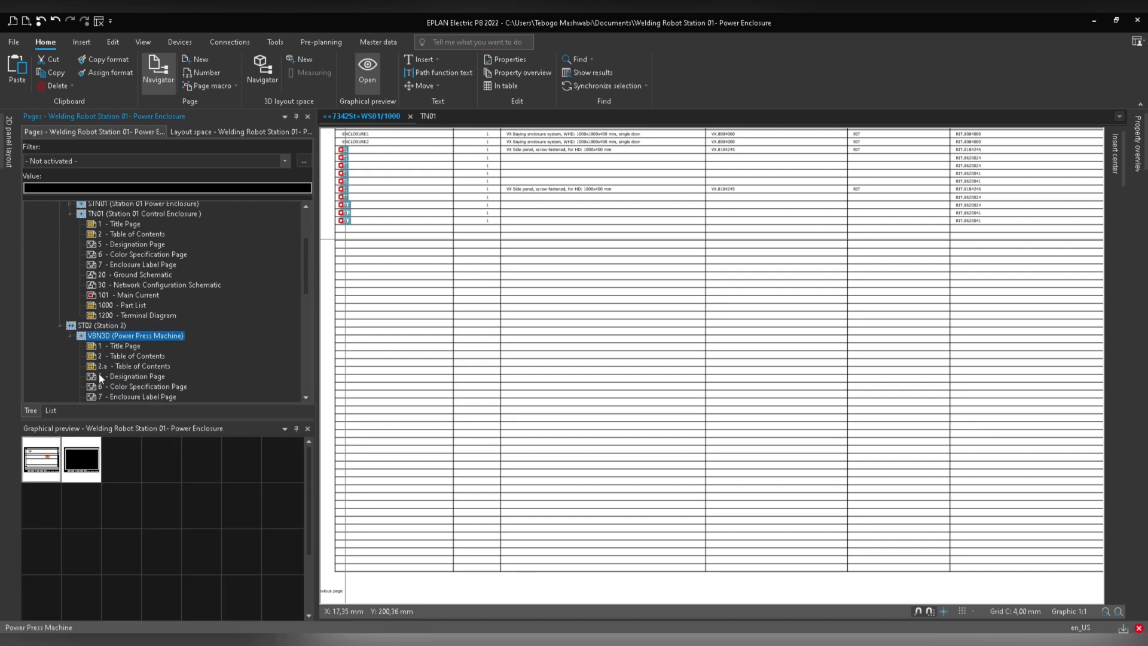
scroll(117, 391, "down", 10)
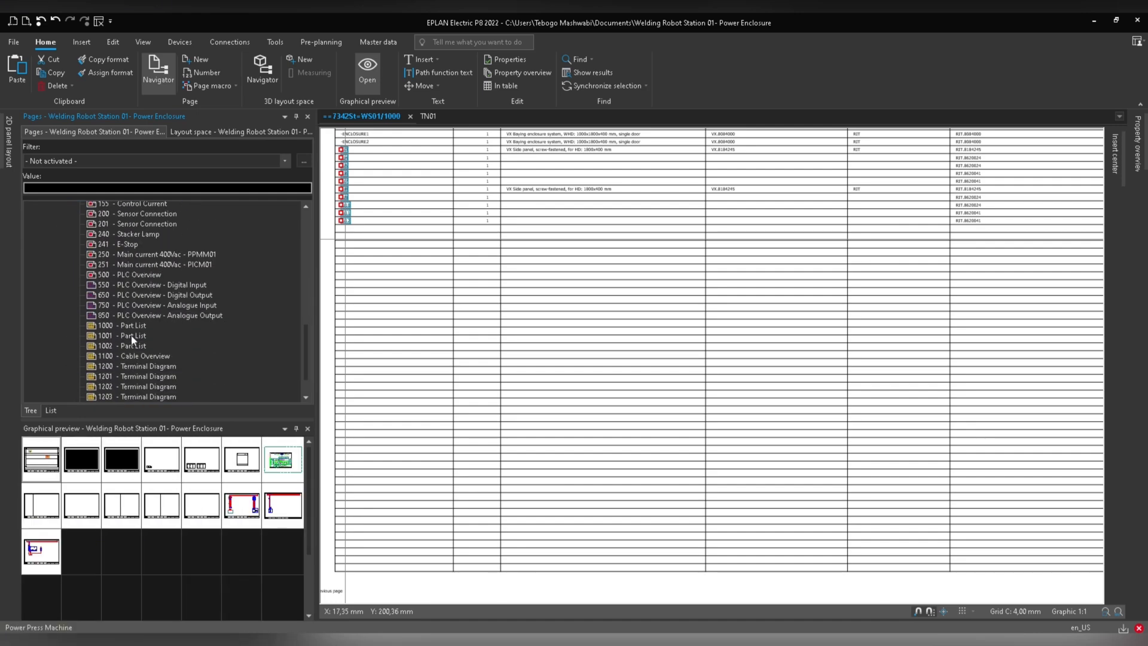
left_click(131, 335)
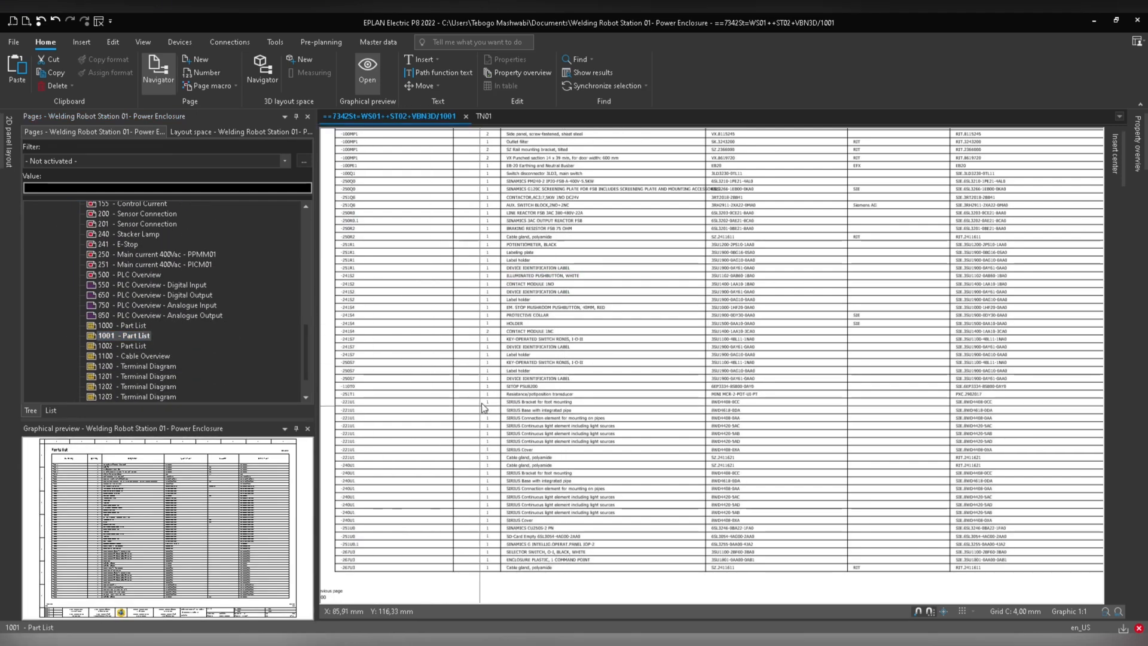
Browse back to the TN01 control enclosure pages and select the TN01 layout space.
scroll(104, 305, "up", 10)
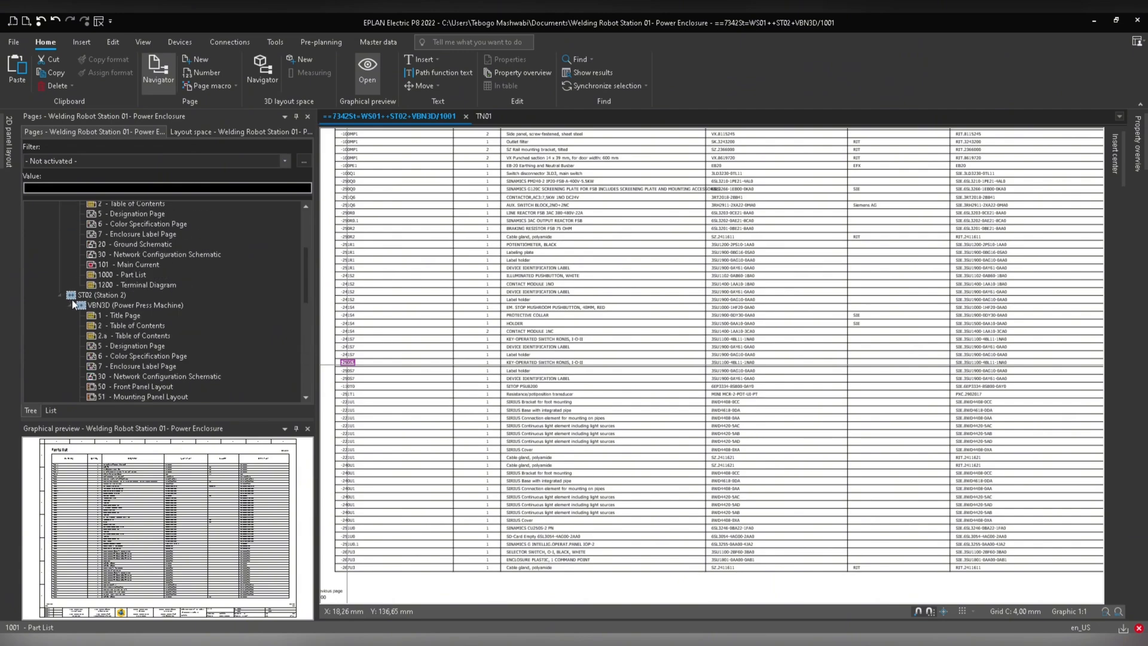
left_click(71, 304)
scroll(124, 306, "up", 1)
left_click(101, 306)
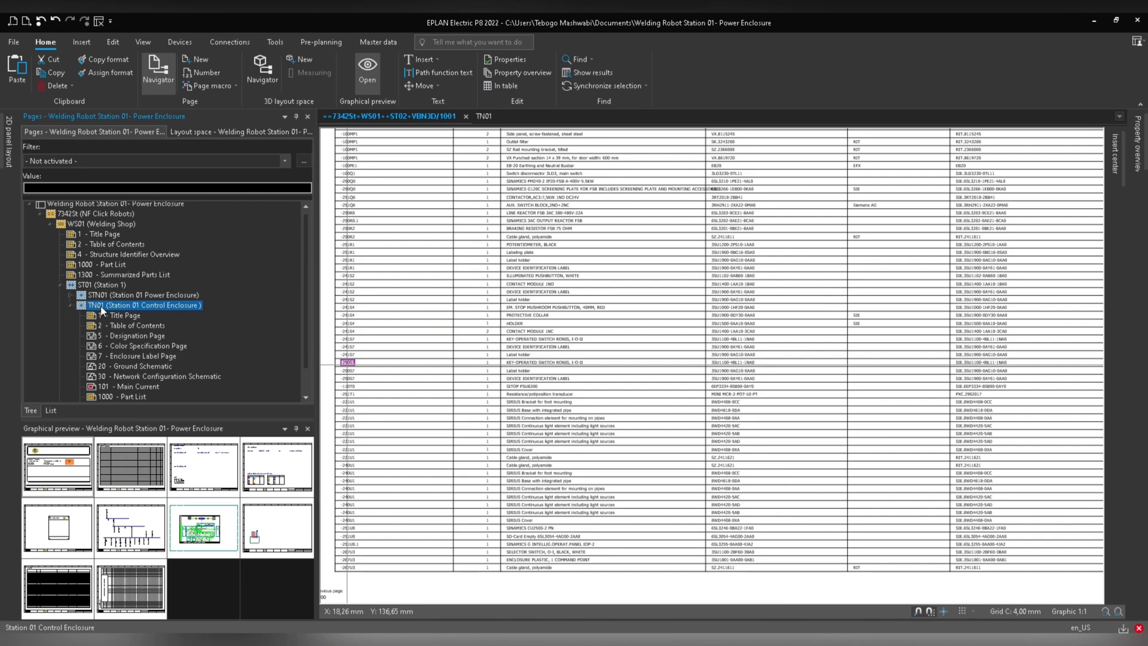
left_click(239, 134)
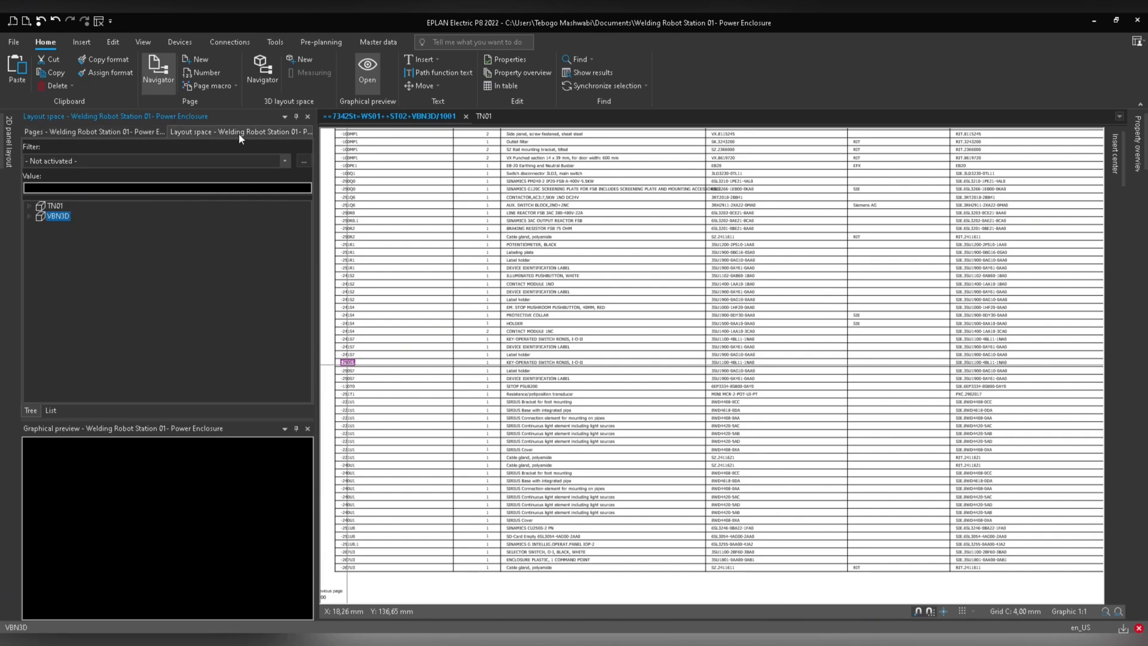
left_click(47, 205)
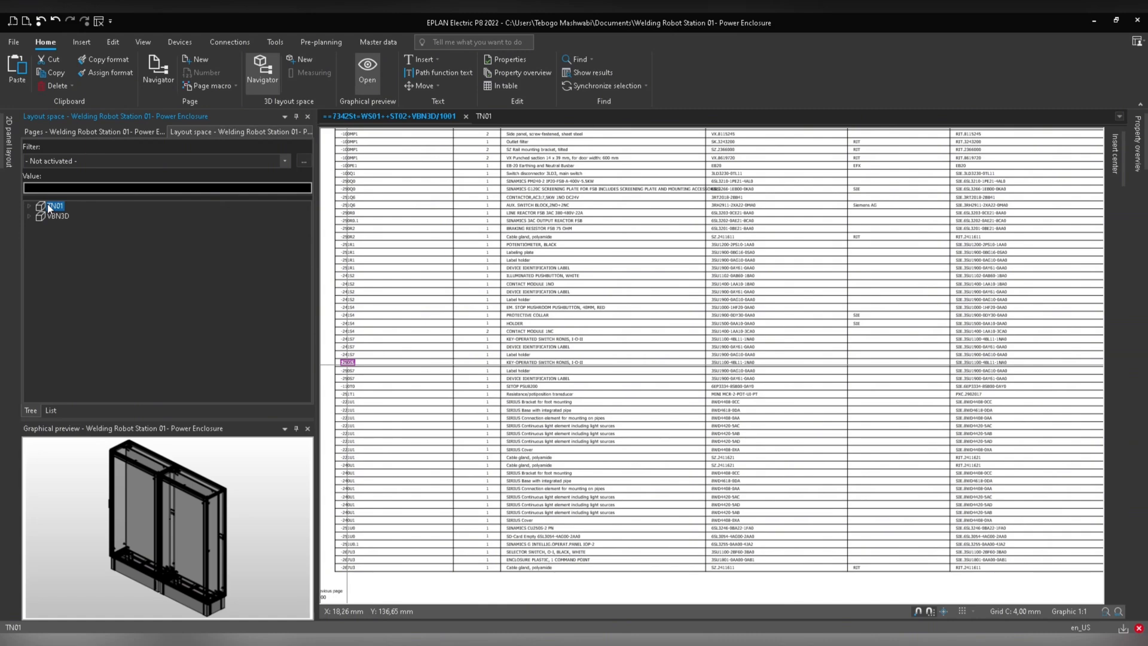
Open the TN01 layout space properties and set its functional assignment structure identifier to 7342St.
right_click(48, 205)
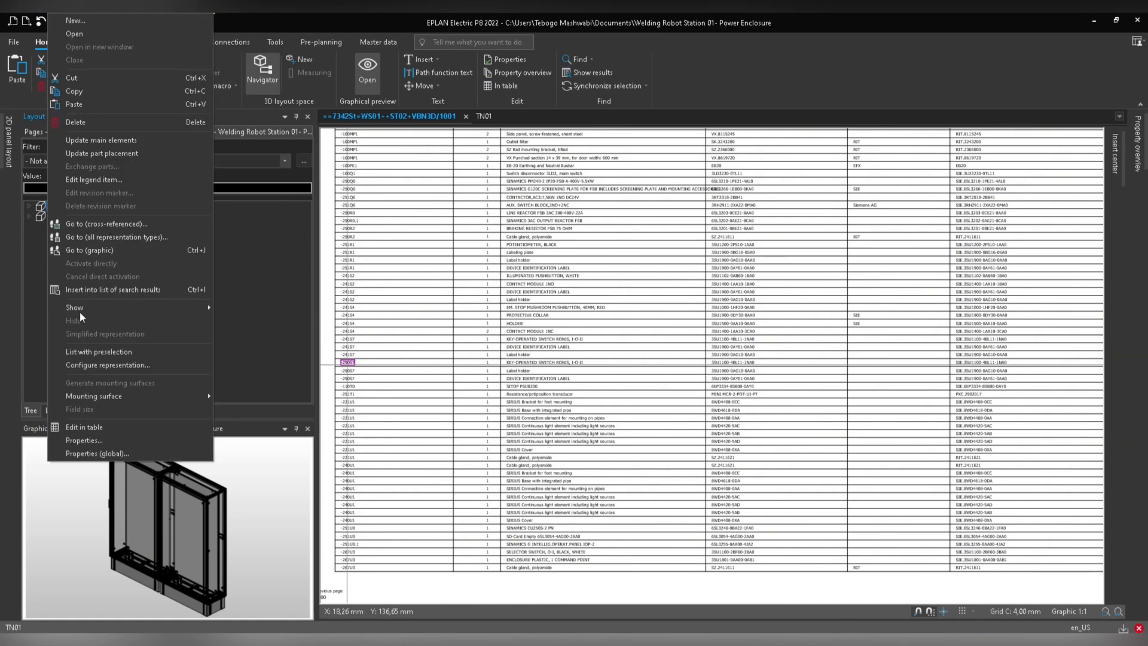
left_click(81, 441)
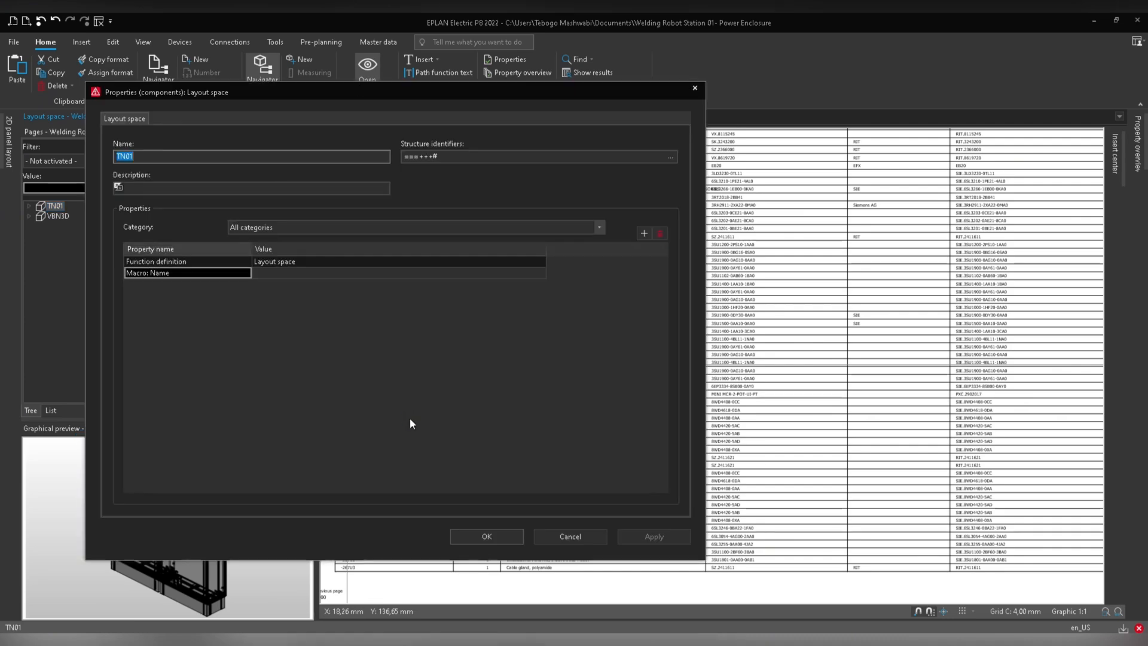
key("Tab")
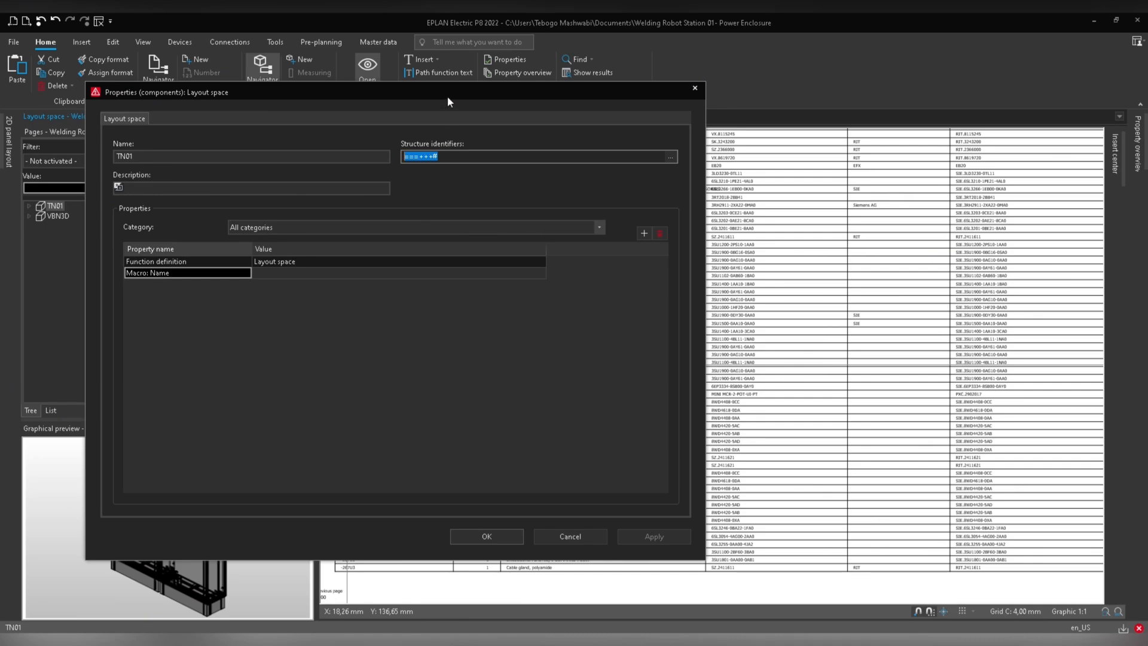
left_click_drag(447, 96, 688, 141)
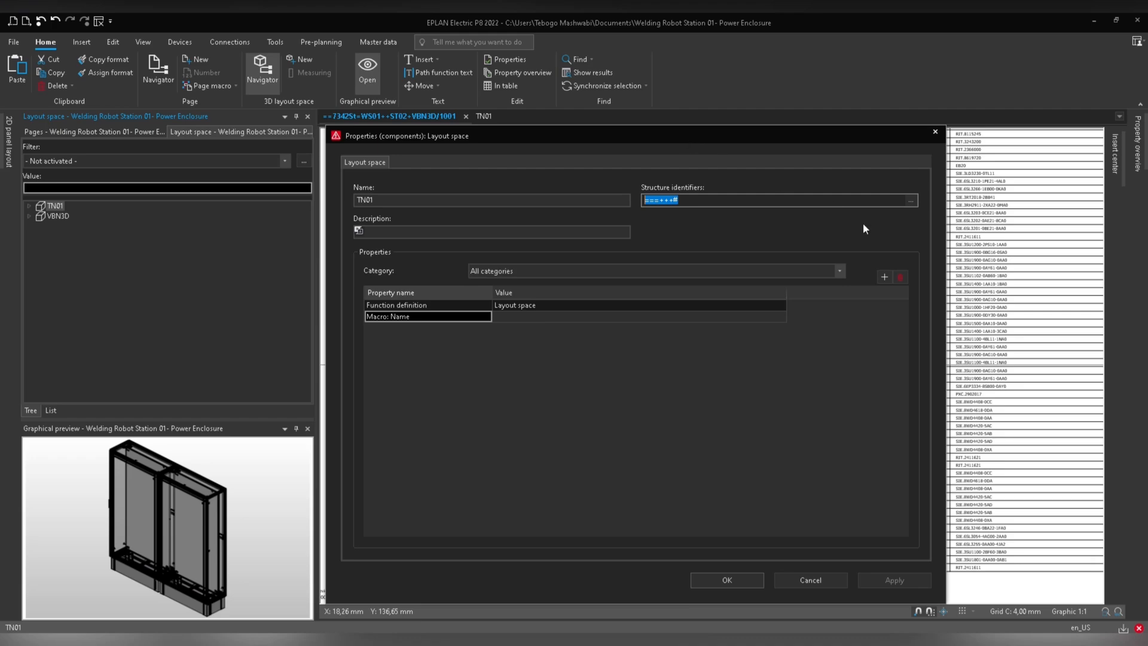
left_click(911, 201)
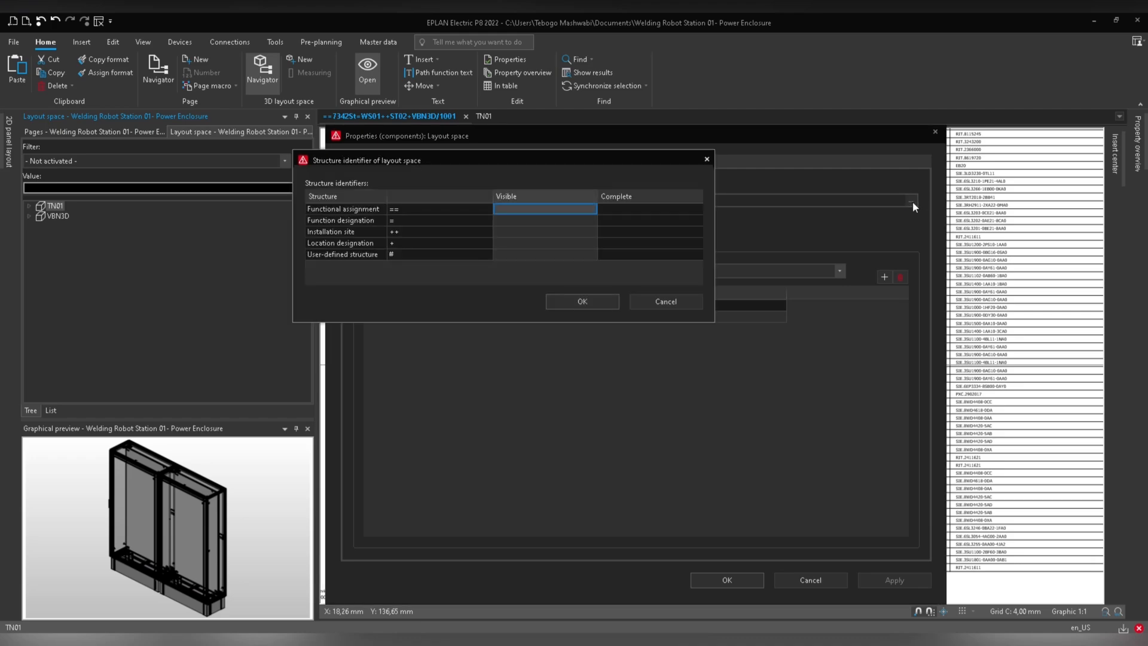
left_click(506, 207)
left_click(541, 210)
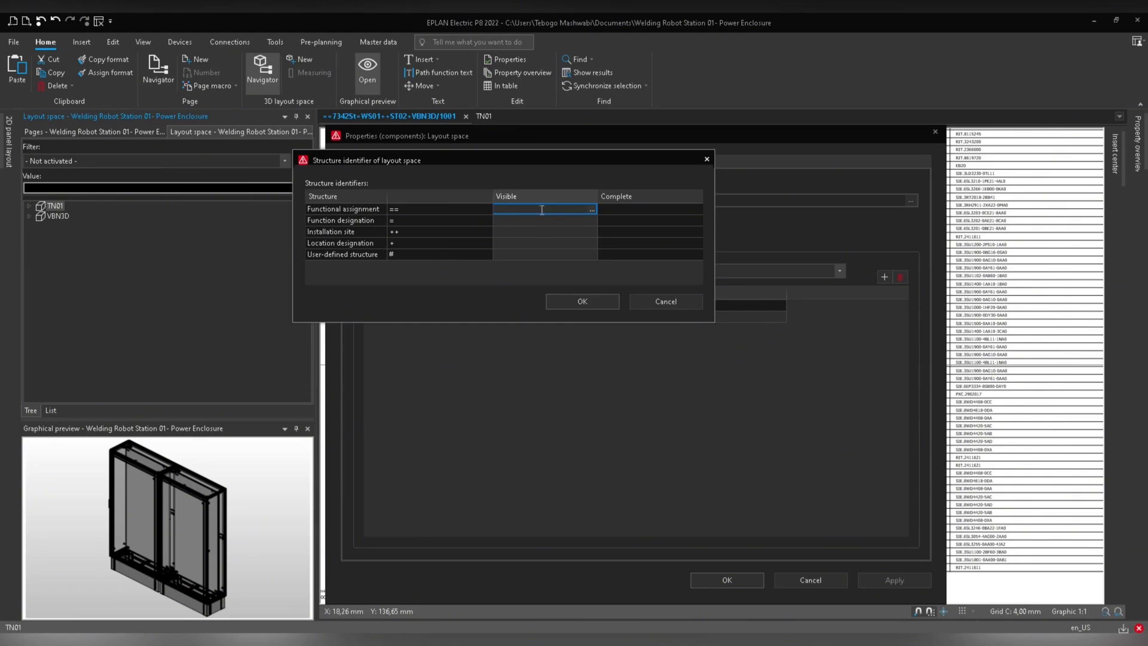
left_click(593, 210)
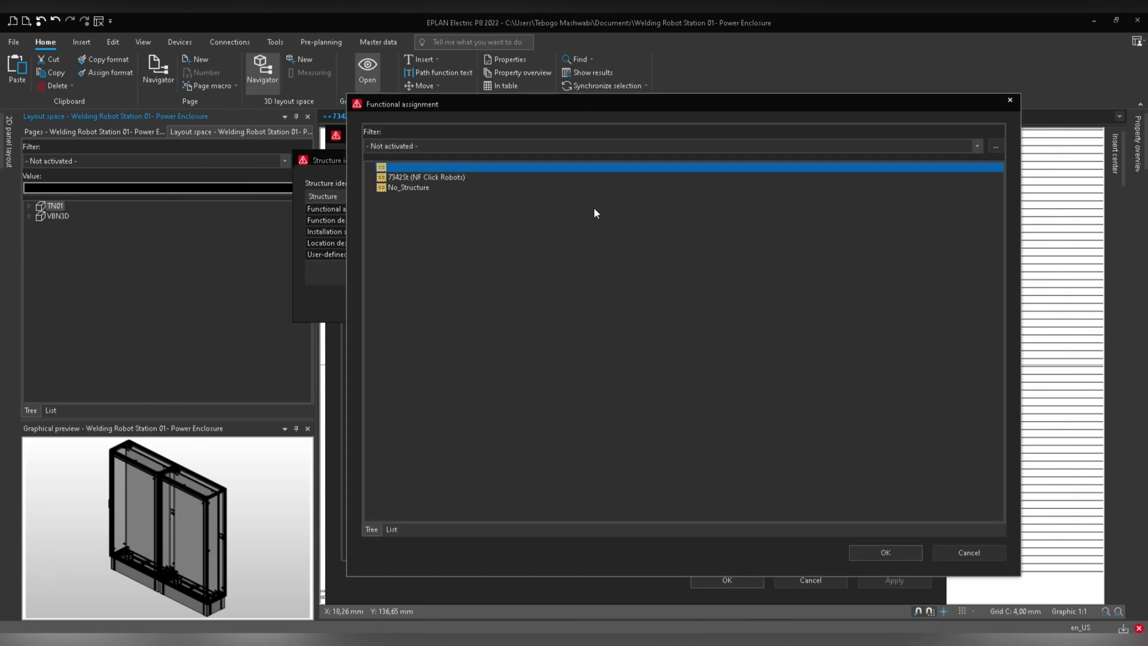
left_click(426, 177)
left_click(886, 553)
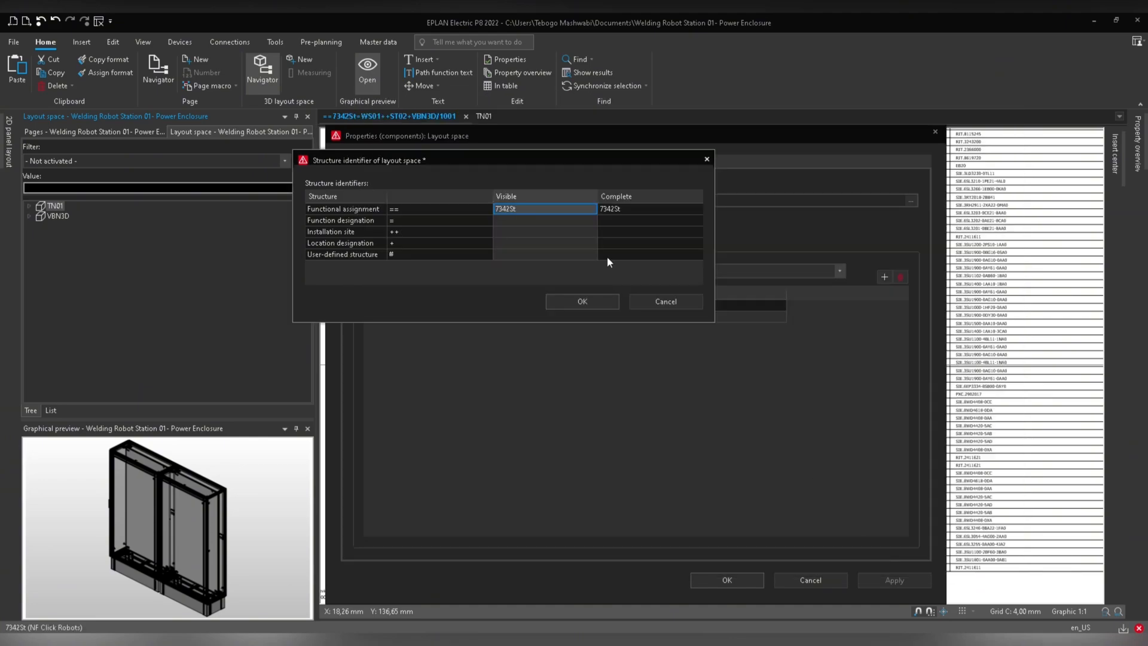
Set the layout space's function designation to WS01 (Welding Shop).
left_click(592, 220)
left_click(592, 220)
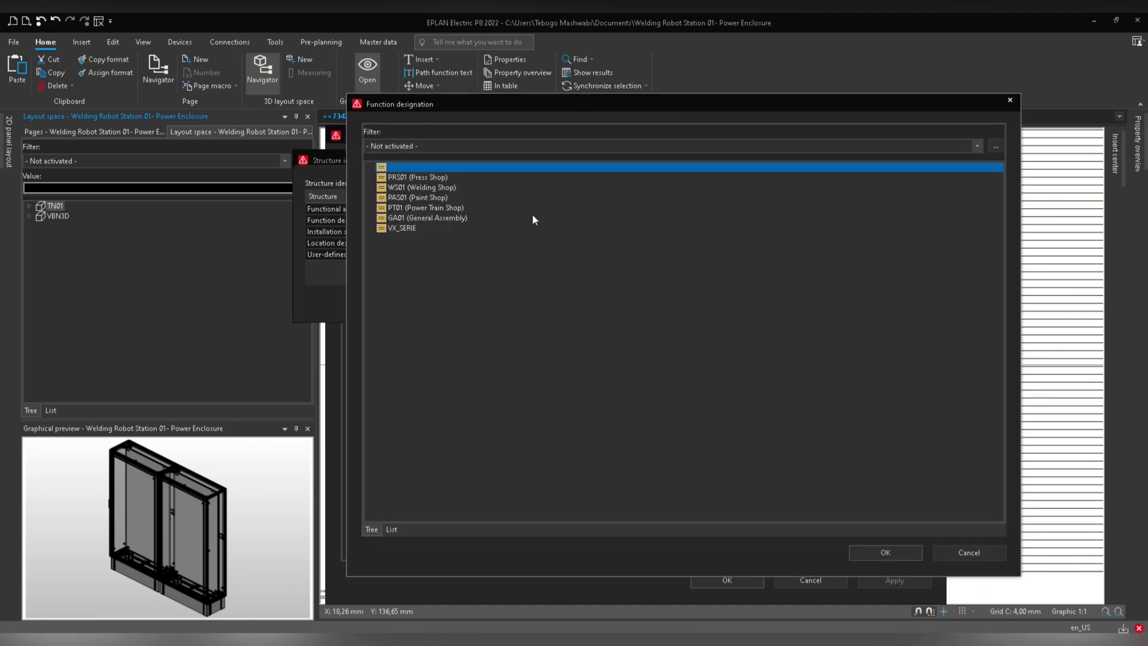
left_click(428, 188)
left_click(886, 553)
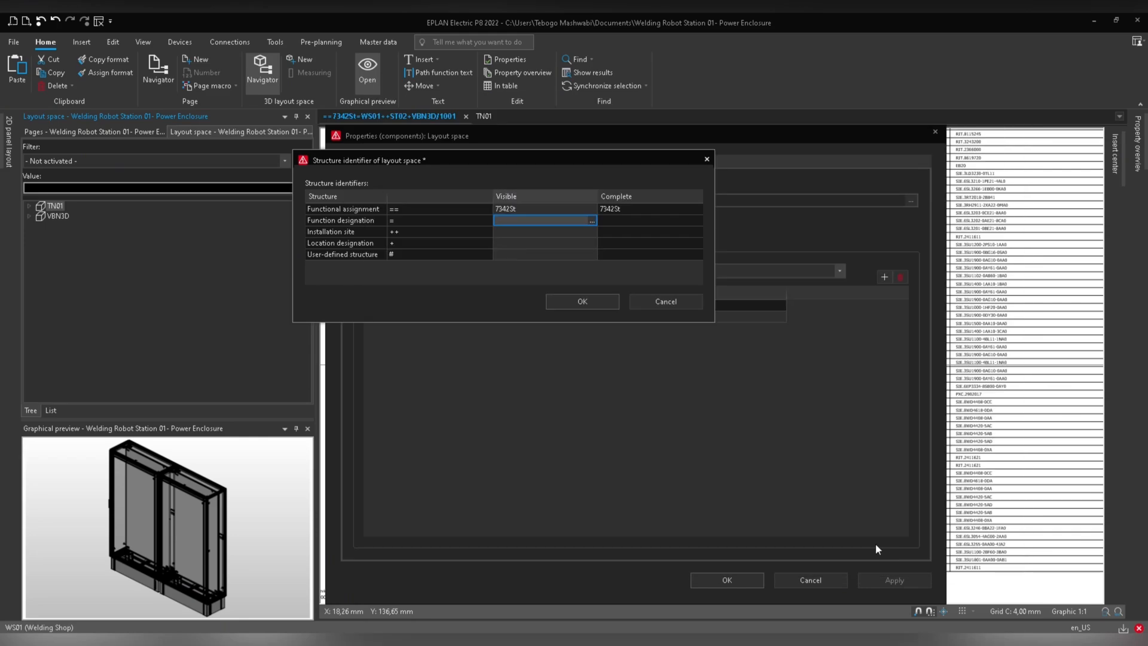
Set the layout space's installation site to ST01 (Station 1).
left_click(586, 233)
left_click(591, 234)
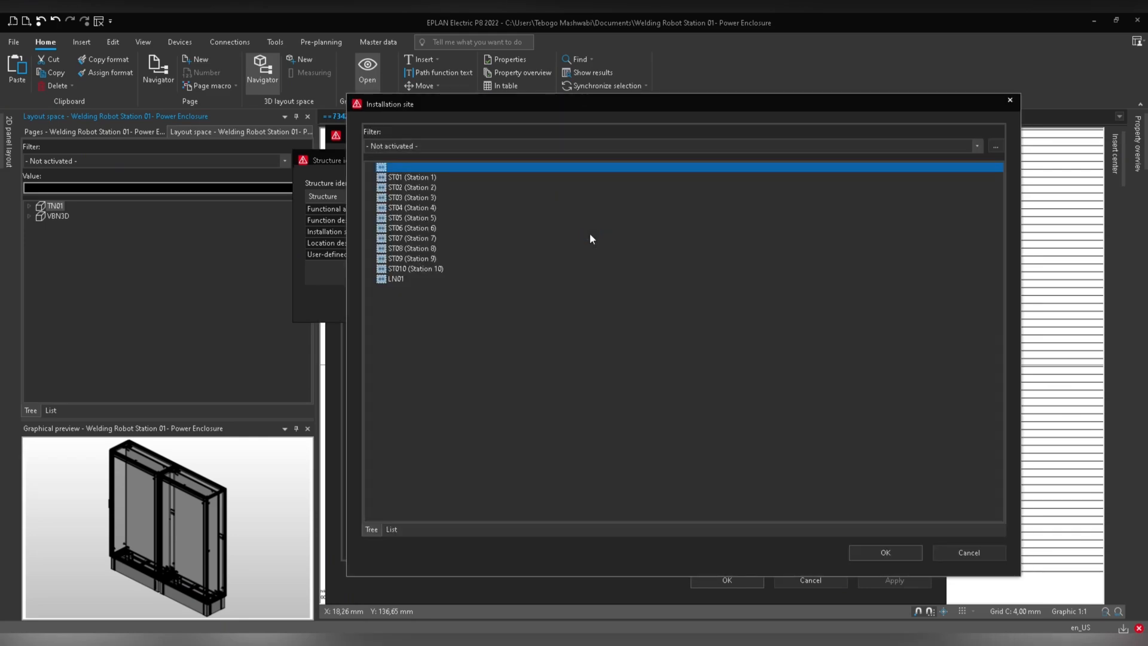
left_click(418, 178)
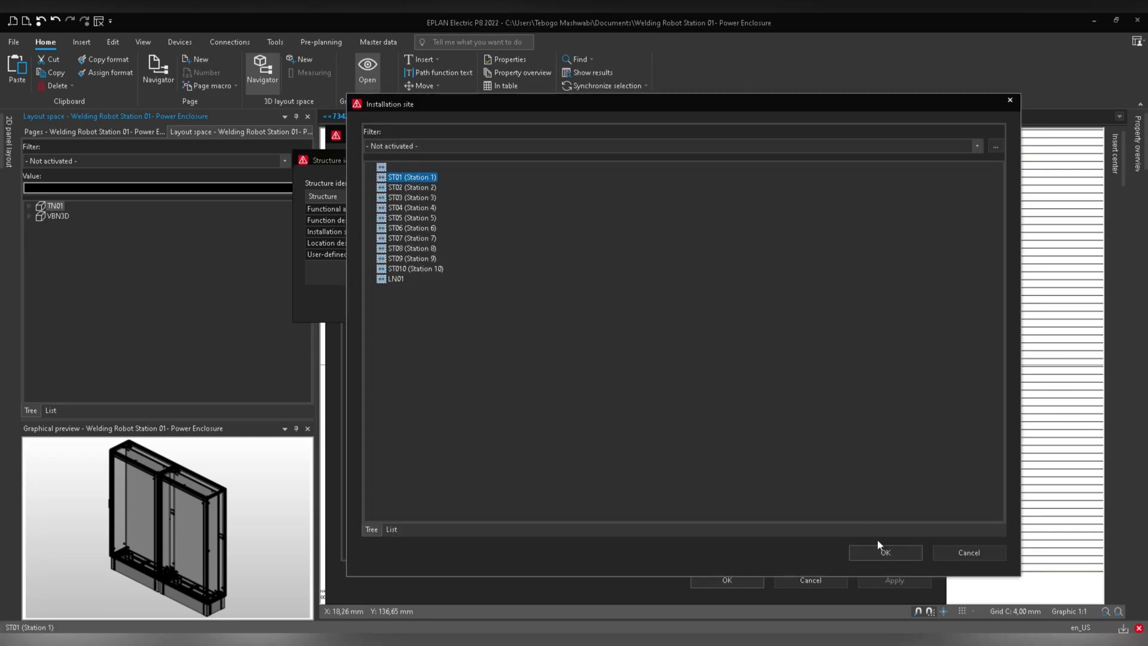
left_click(886, 553)
Set the location designation to TN01 (Station 01 Control Enclosure) and confirm both property dialogs.
left_click(586, 244)
left_click(592, 244)
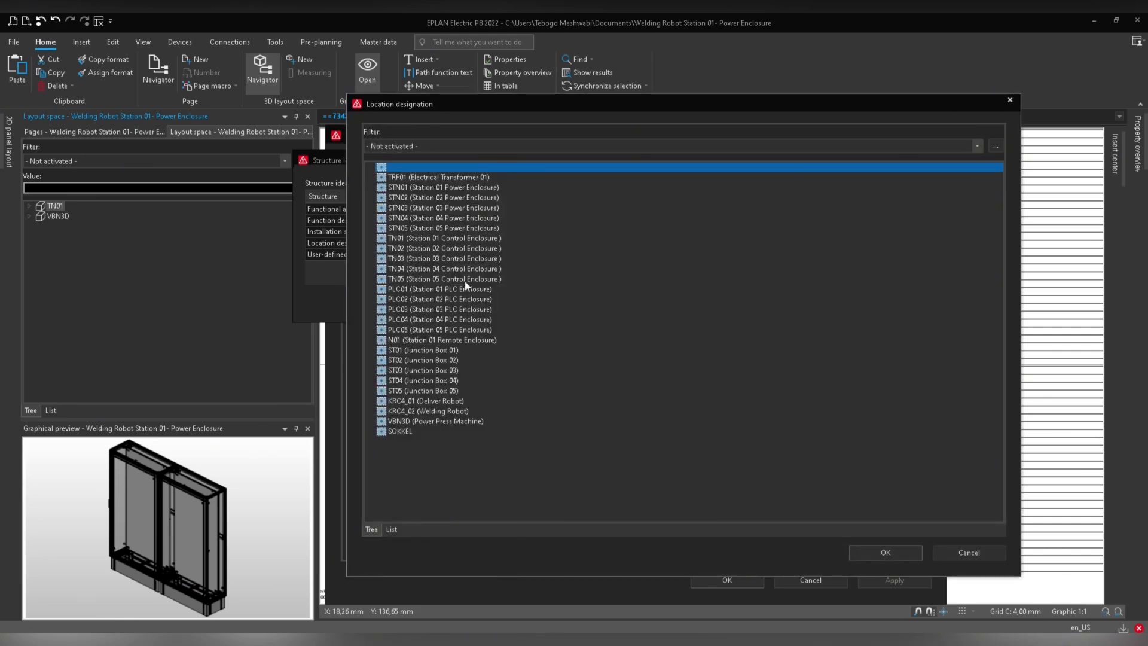
left_click(465, 238)
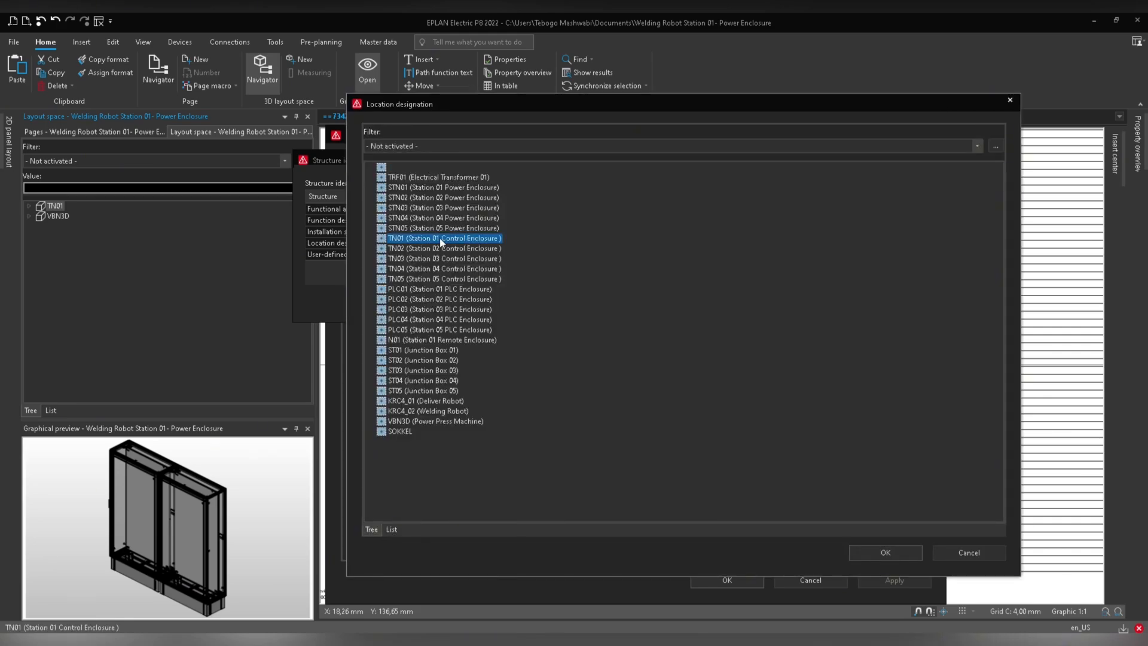
left_click(865, 550)
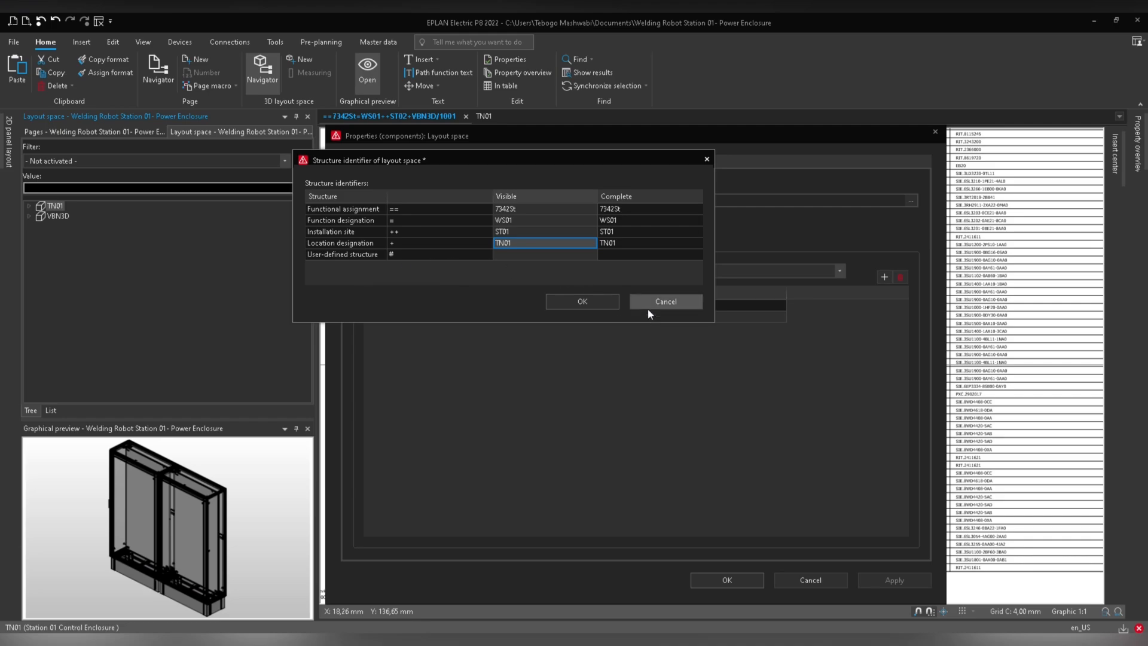
left_click(608, 303)
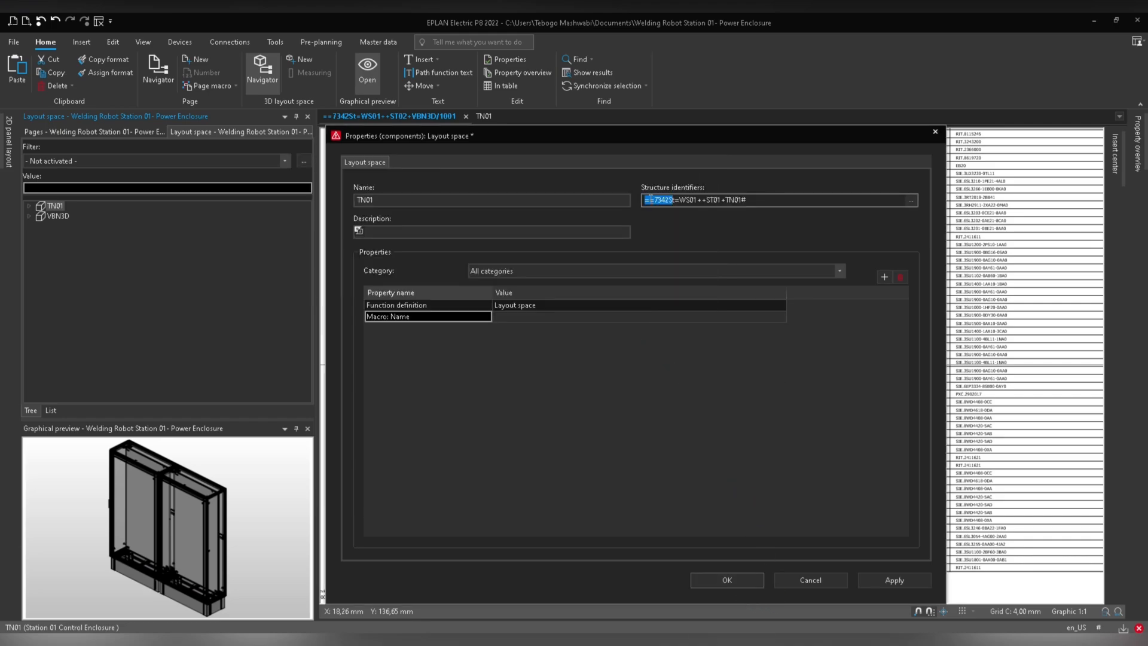
left_click(744, 578)
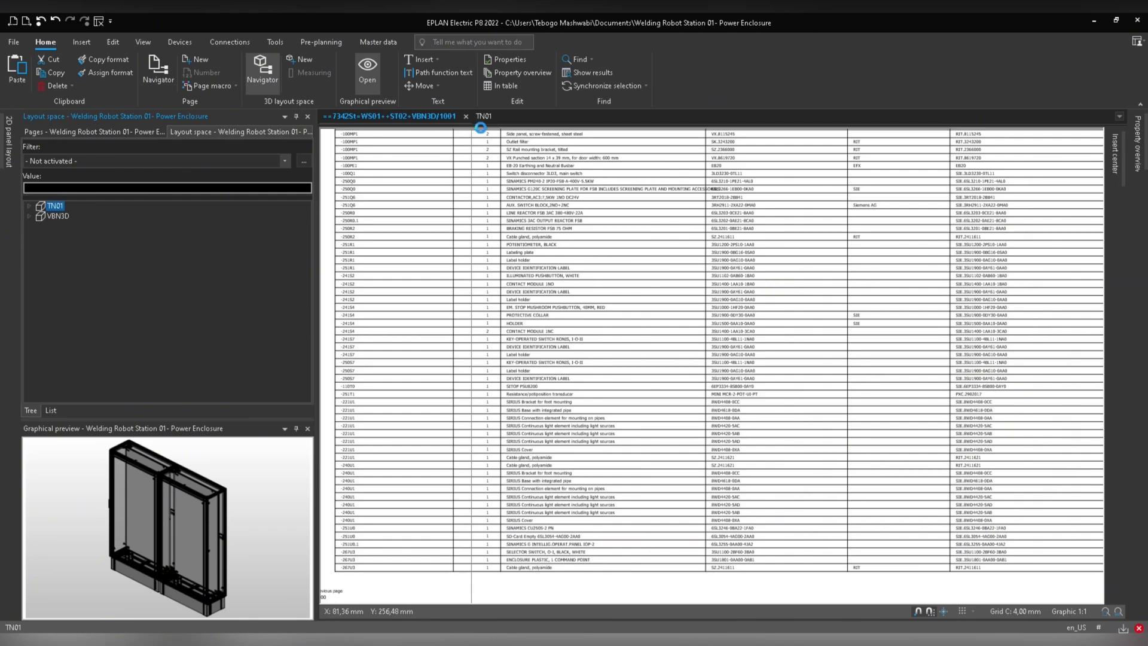
Switch to the TN01 3D layout and inspect the structure identifiers of both enclosures and a side panel.
left_click(484, 116)
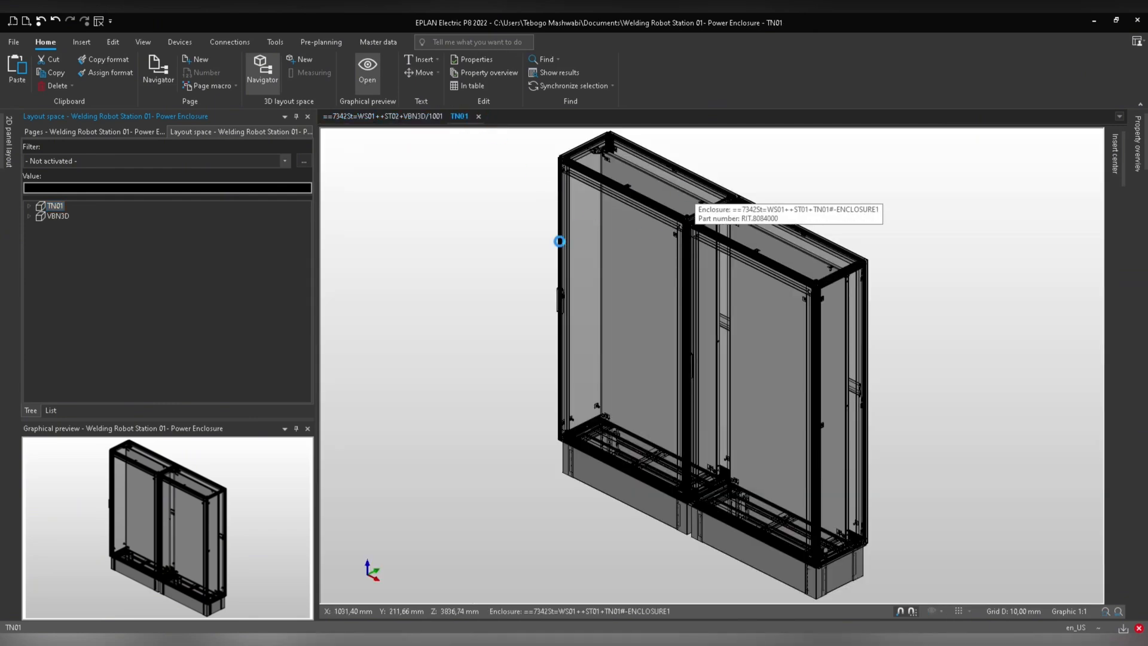
left_click(605, 350)
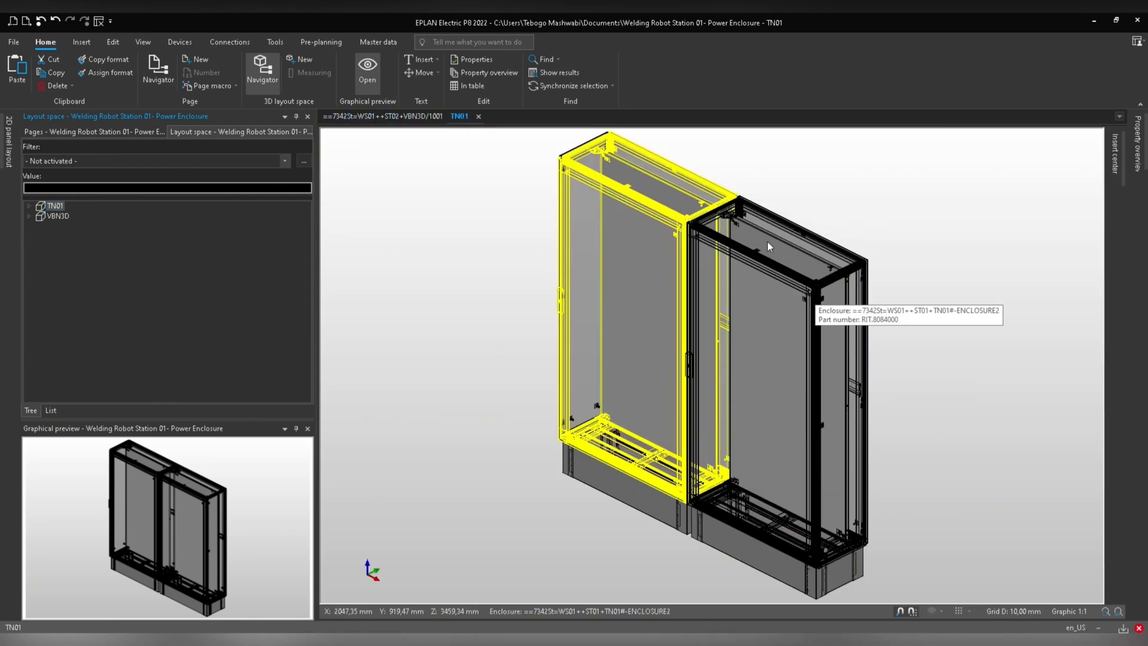
left_click(716, 395)
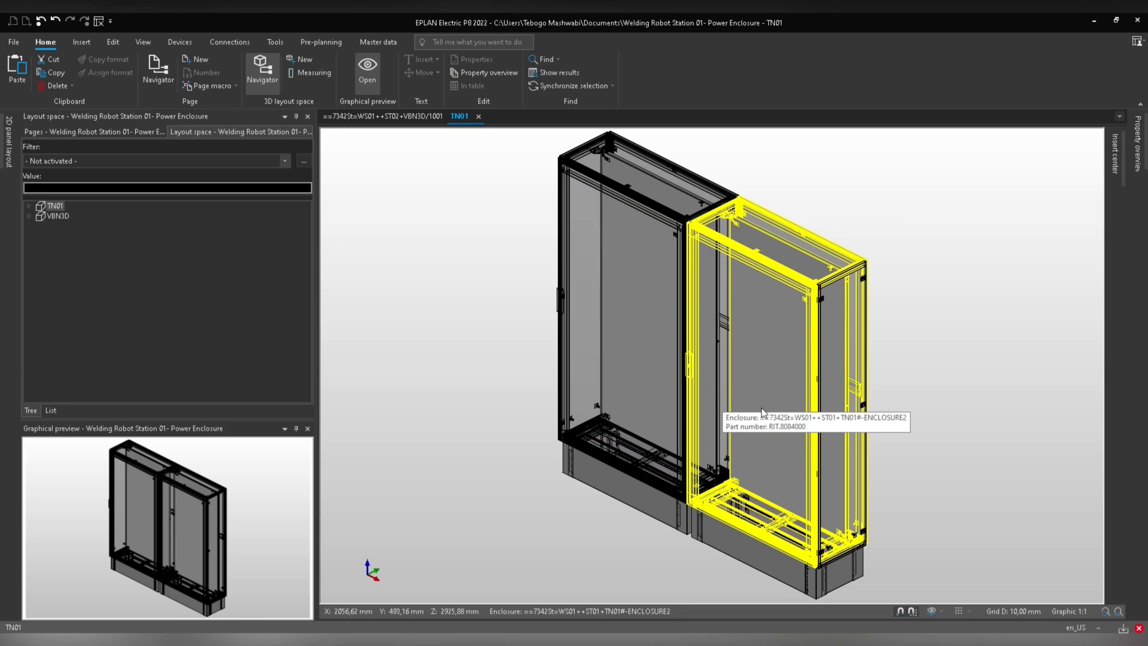
left_click(740, 542)
left_click(837, 375)
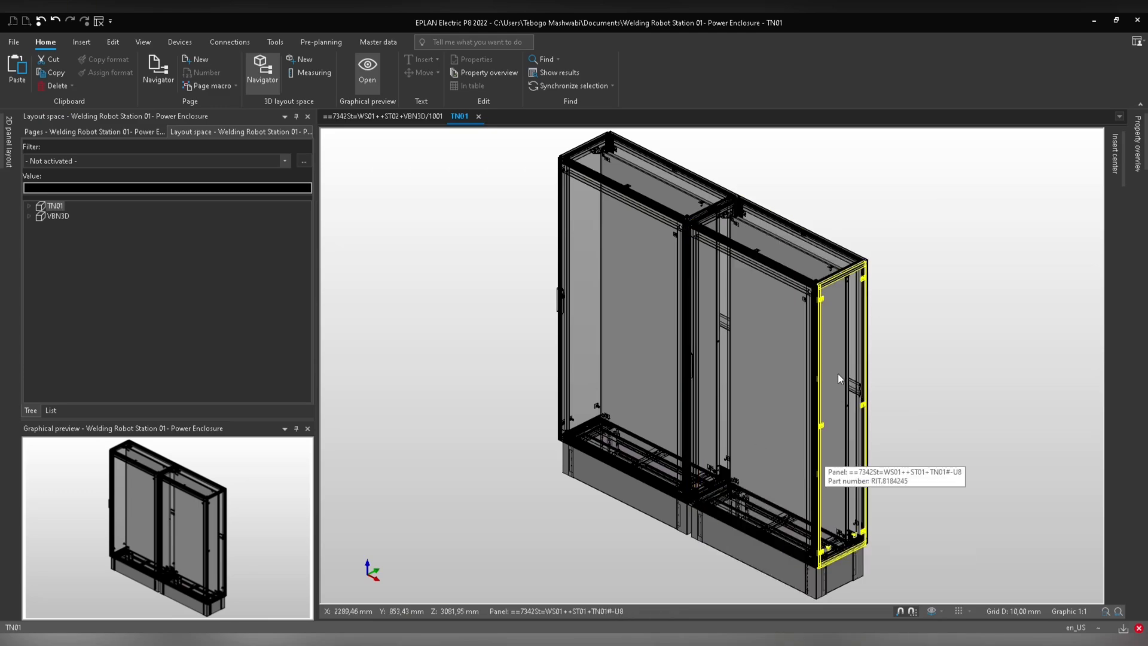
Open the WS01 1000 Part List page, then update all reports for the whole project.
left_click(110, 129)
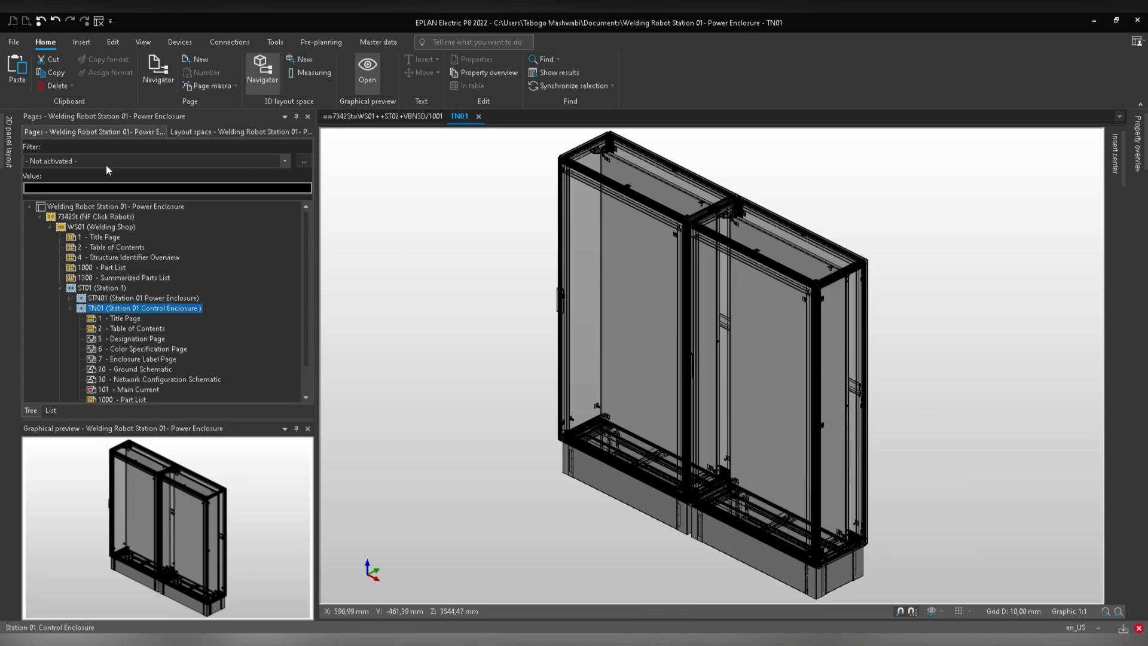
double_click(99, 269)
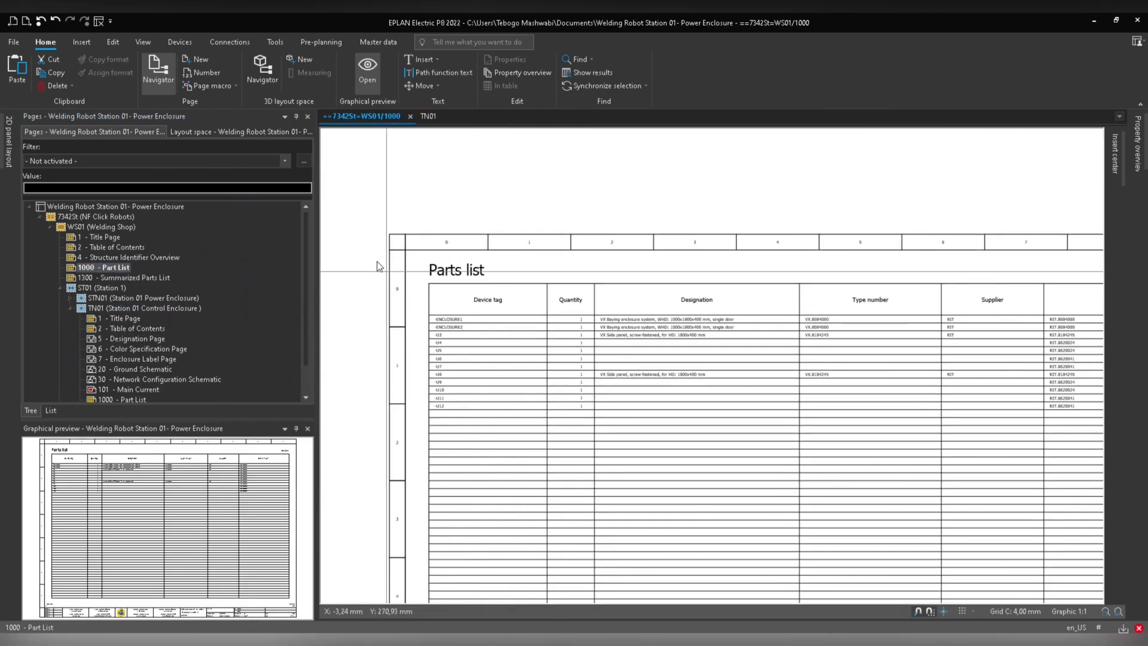
left_click(101, 205)
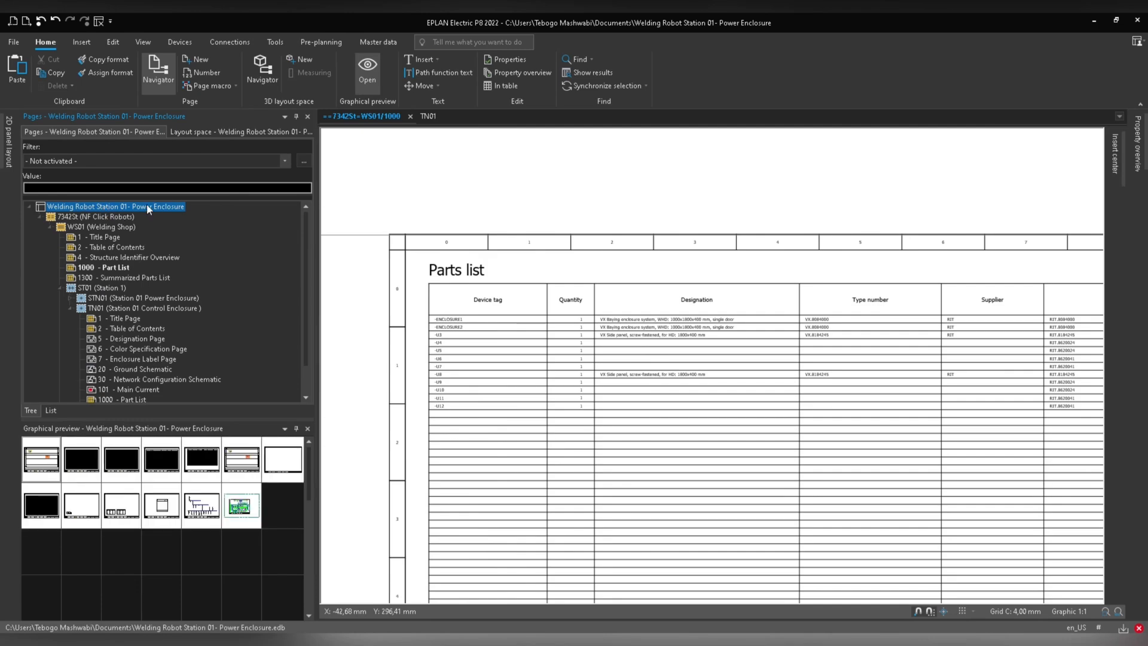
left_click(275, 42)
left_click(83, 66)
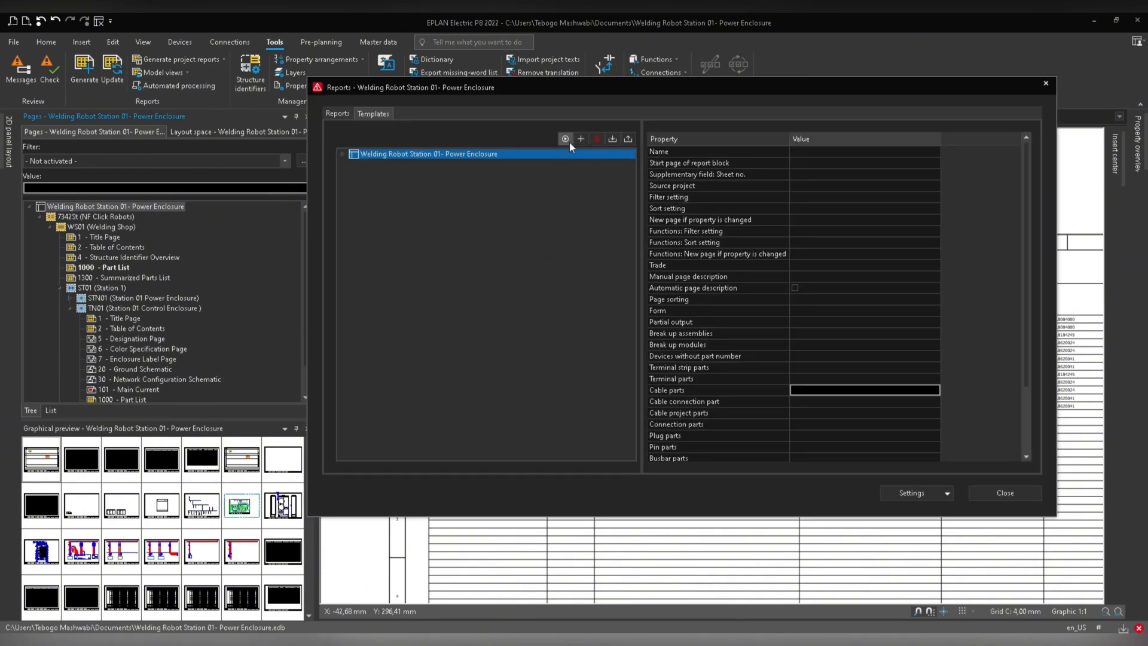
left_click(342, 154)
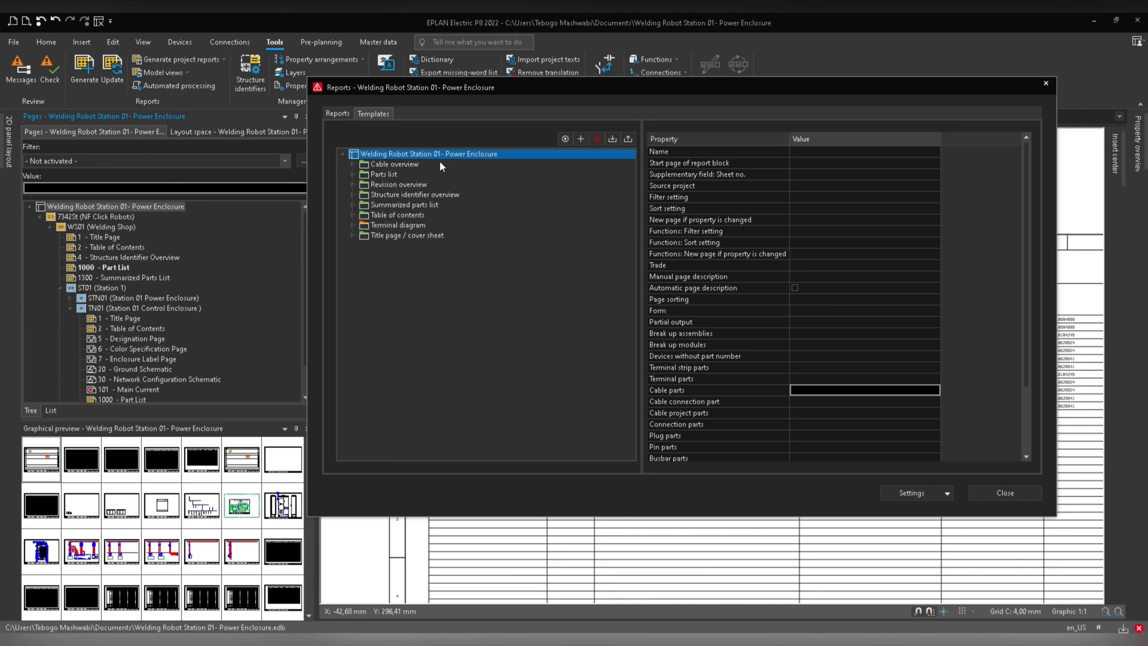
left_click(565, 139)
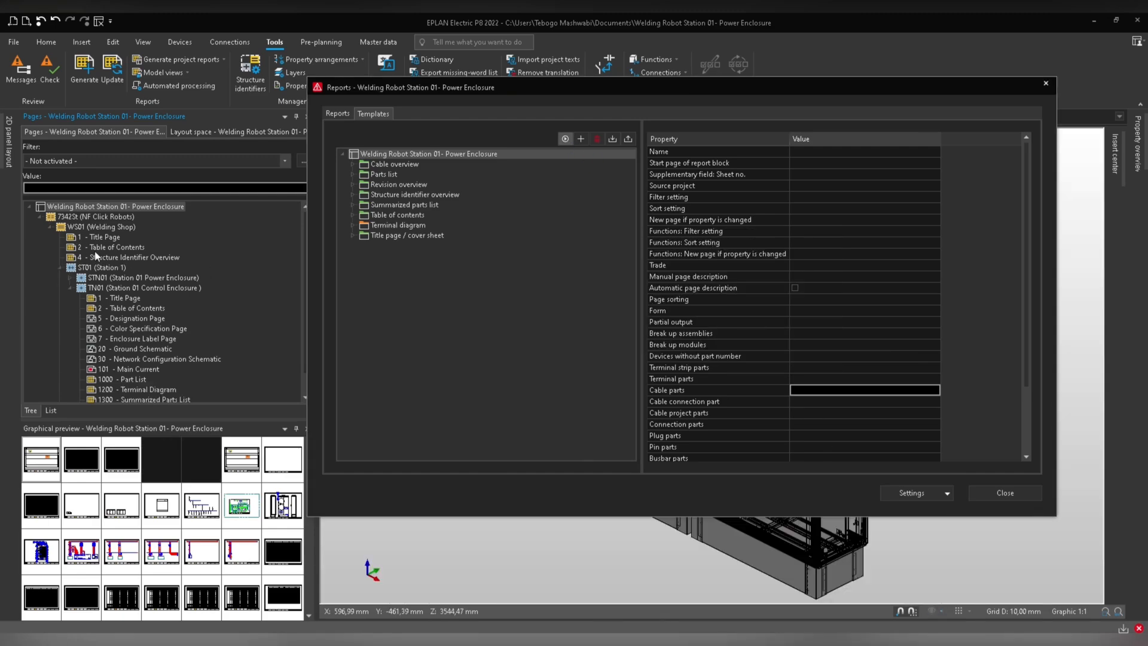
left_click(1004, 492)
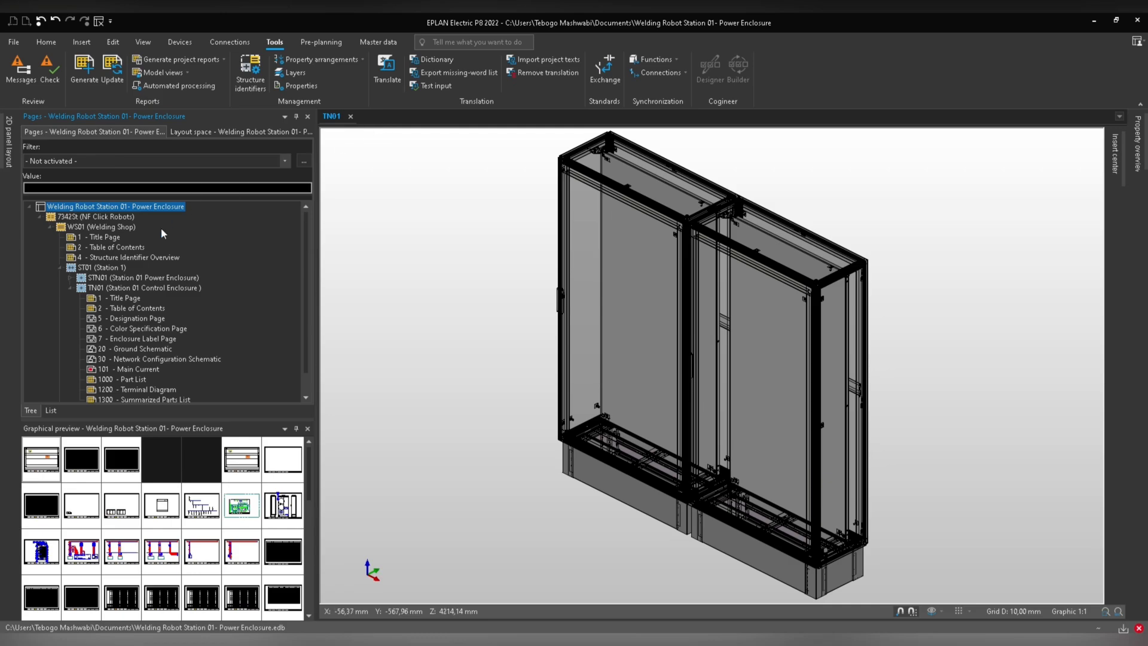
Open the TN01 control enclosure's 1000 Part List and examine its device tags.
scroll(100, 267, "down", 1)
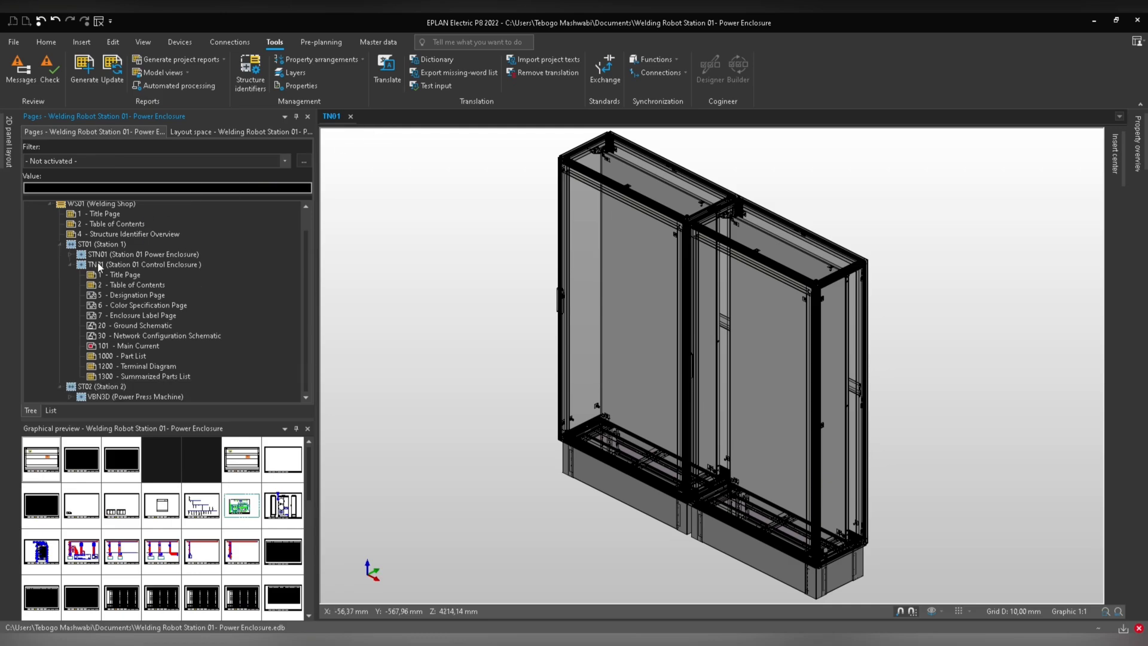
left_click(131, 356)
double_click(131, 356)
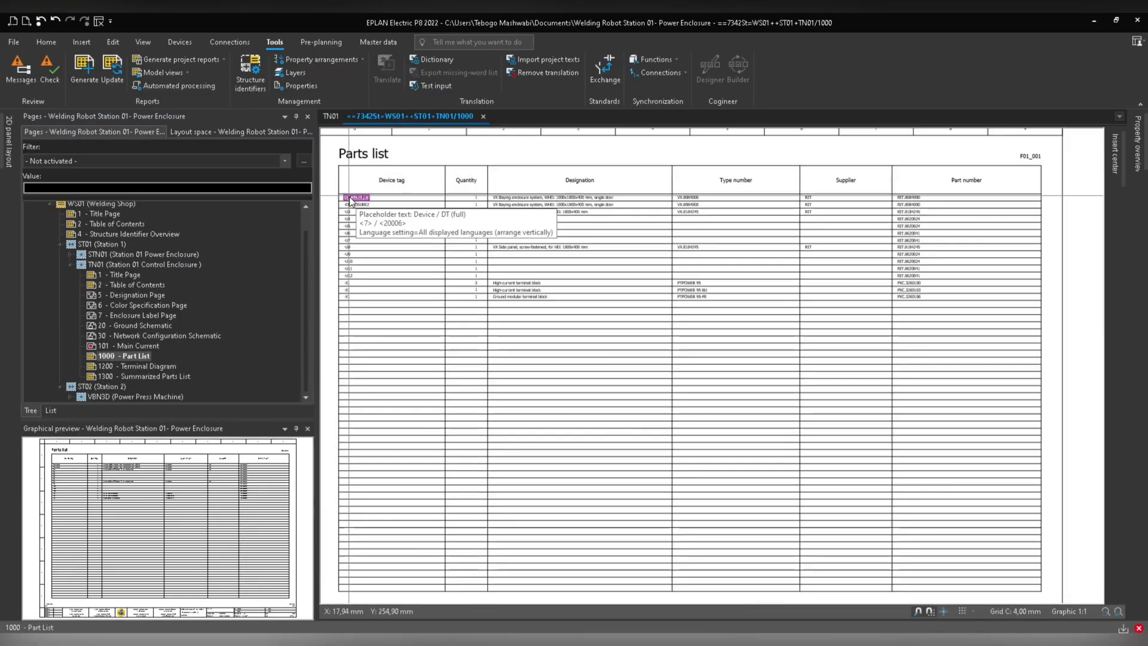
scroll(448, 318, "up", 5)
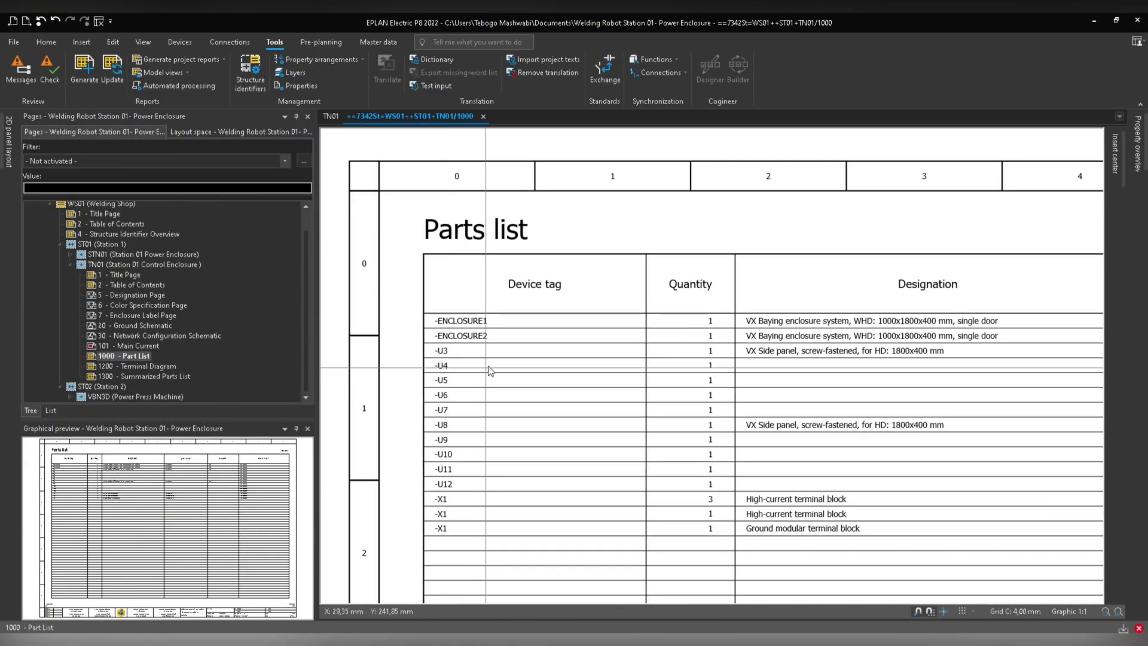
left_click_drag(527, 256, 431, 497)
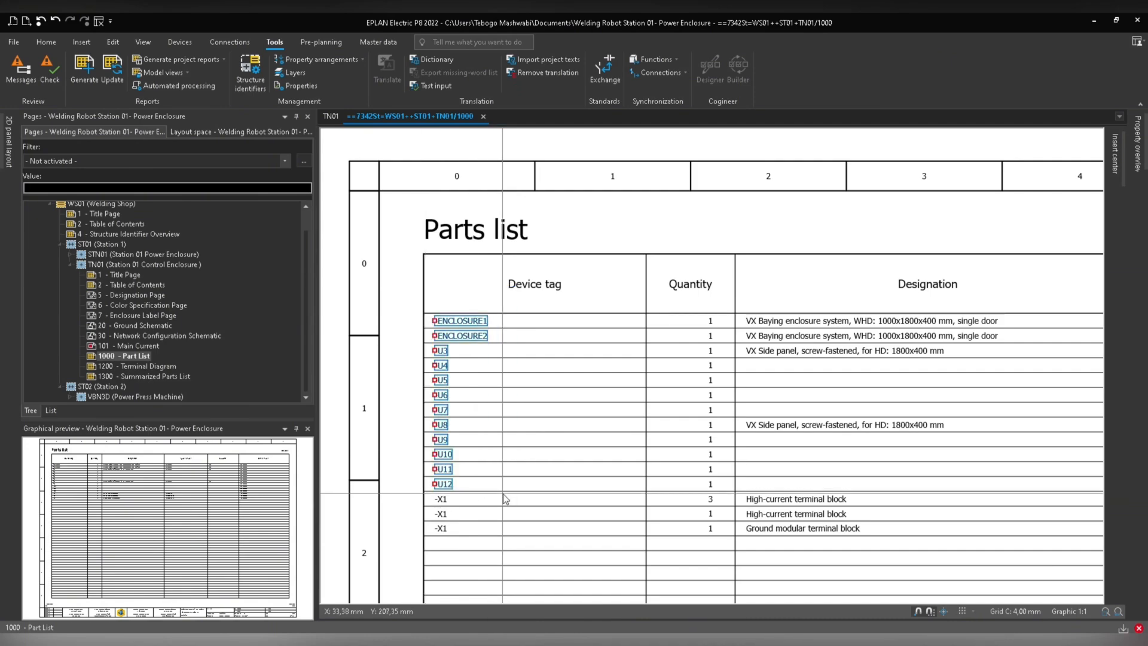
middle_click_drag(522, 477, 515, 425)
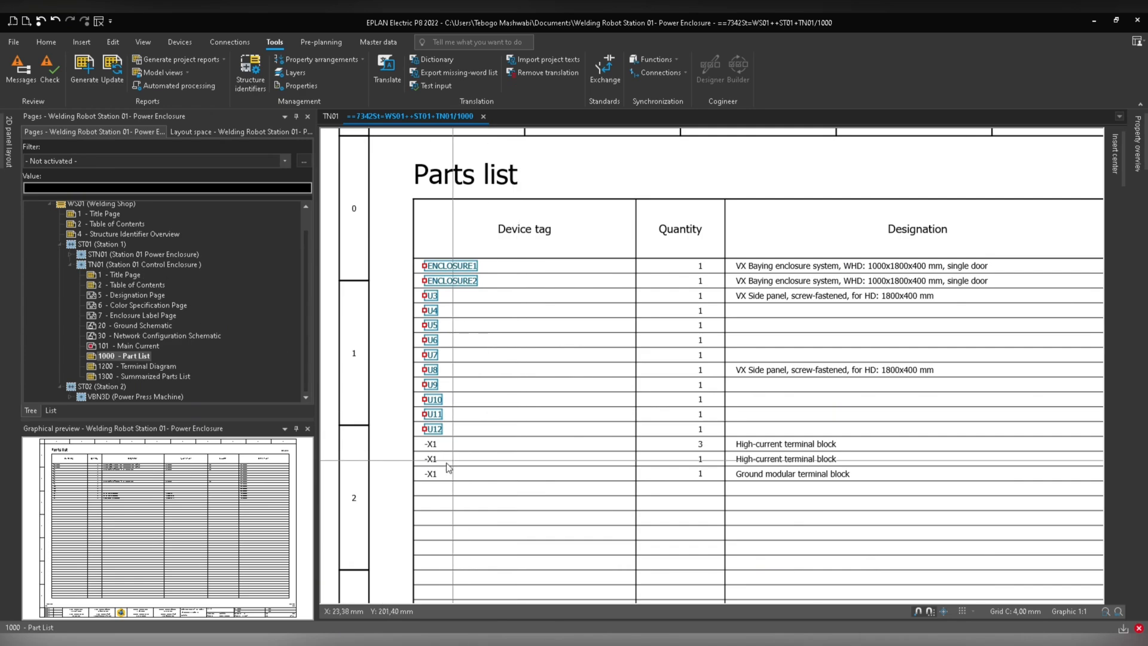
left_click_drag(453, 438, 426, 482)
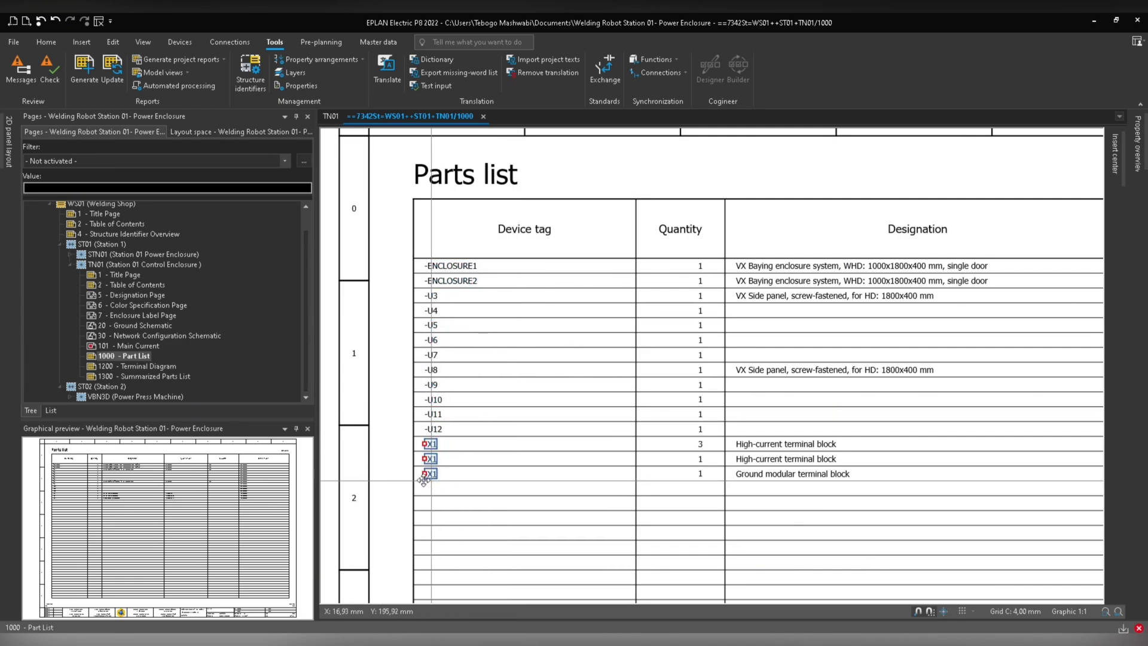
Check the terminal strip on the 101 Main Current page and return to the TN01 part list.
left_click(124, 346)
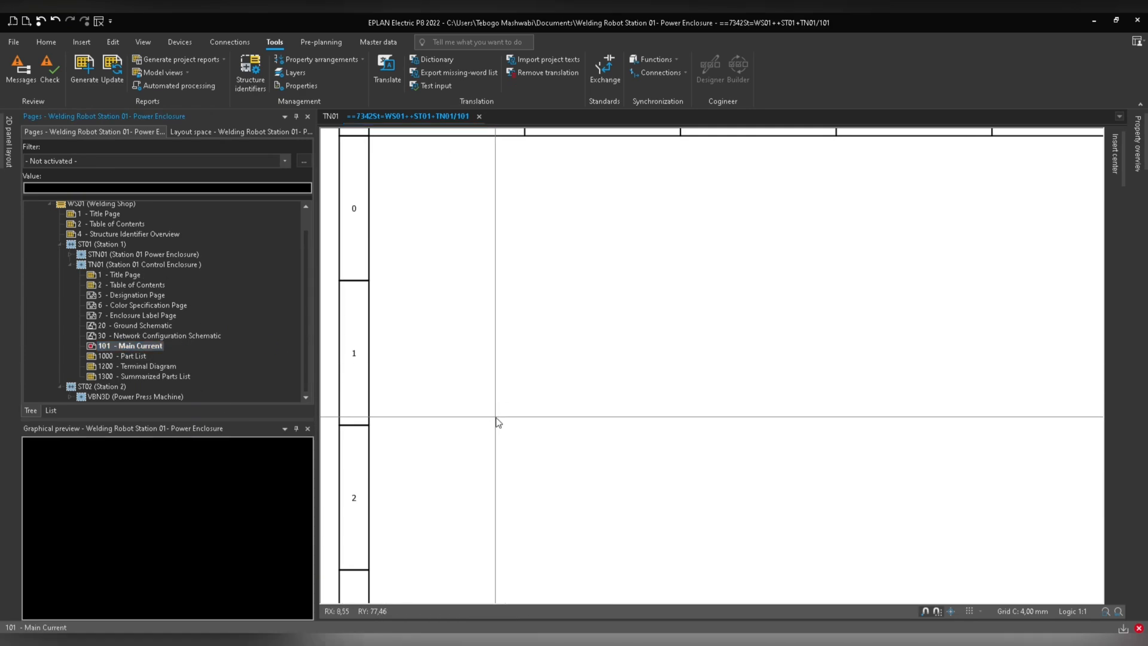
left_click_drag(674, 508, 527, 500)
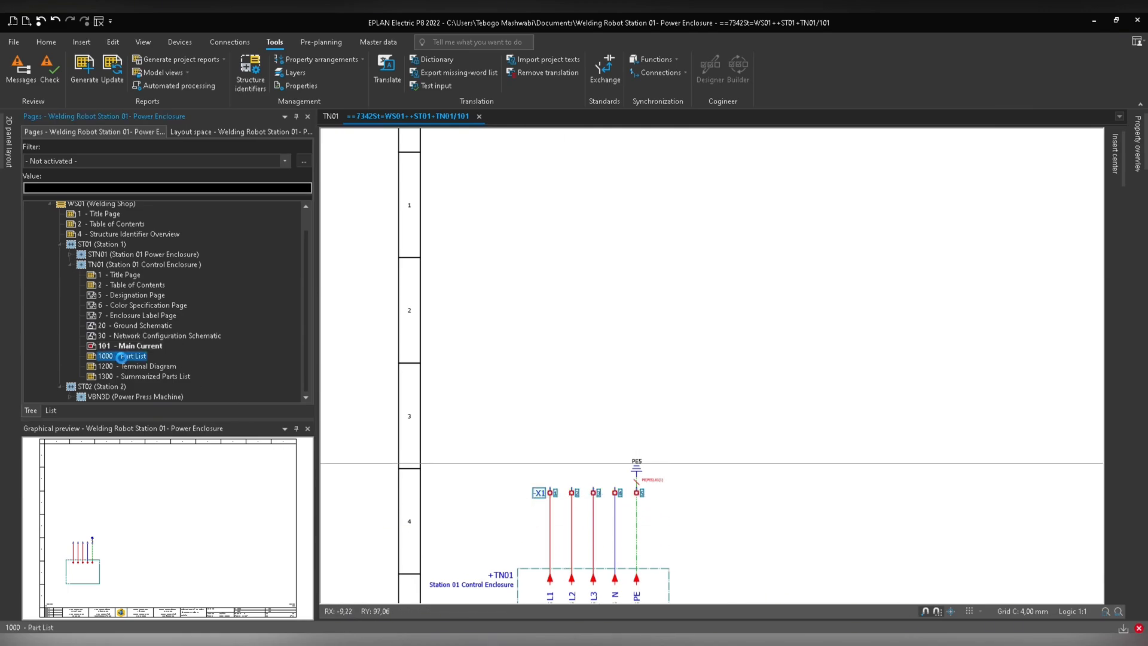
left_click(123, 355)
Clear all structure identifiers of the TN01 layout space and confirm both property dialogs.
left_click(235, 131)
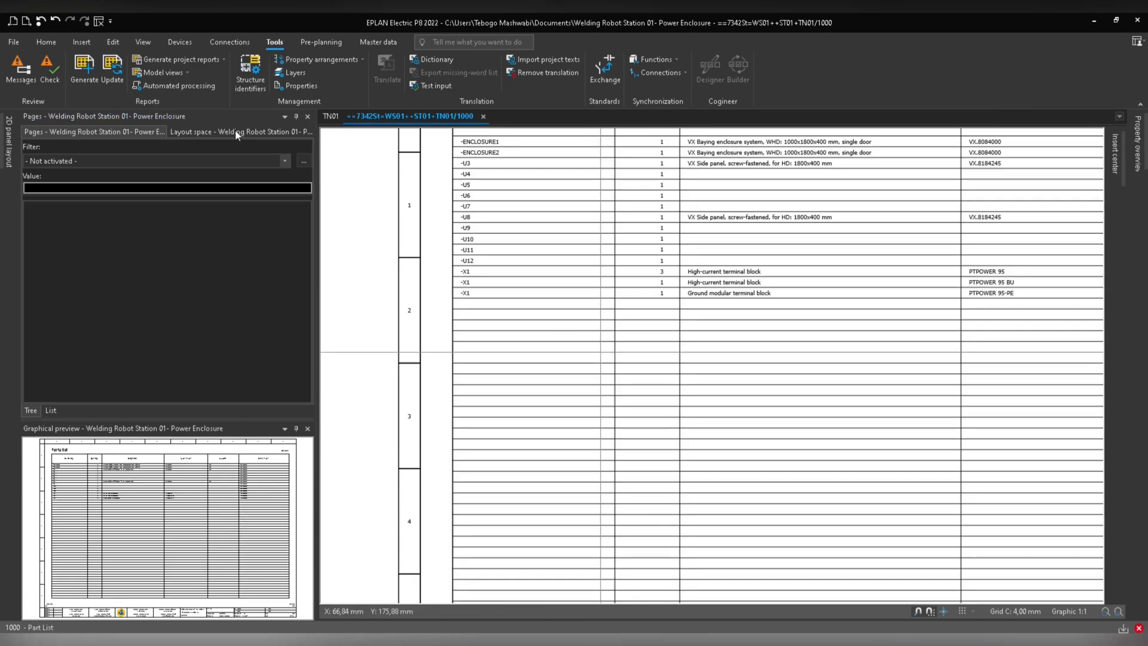
left_click(29, 205)
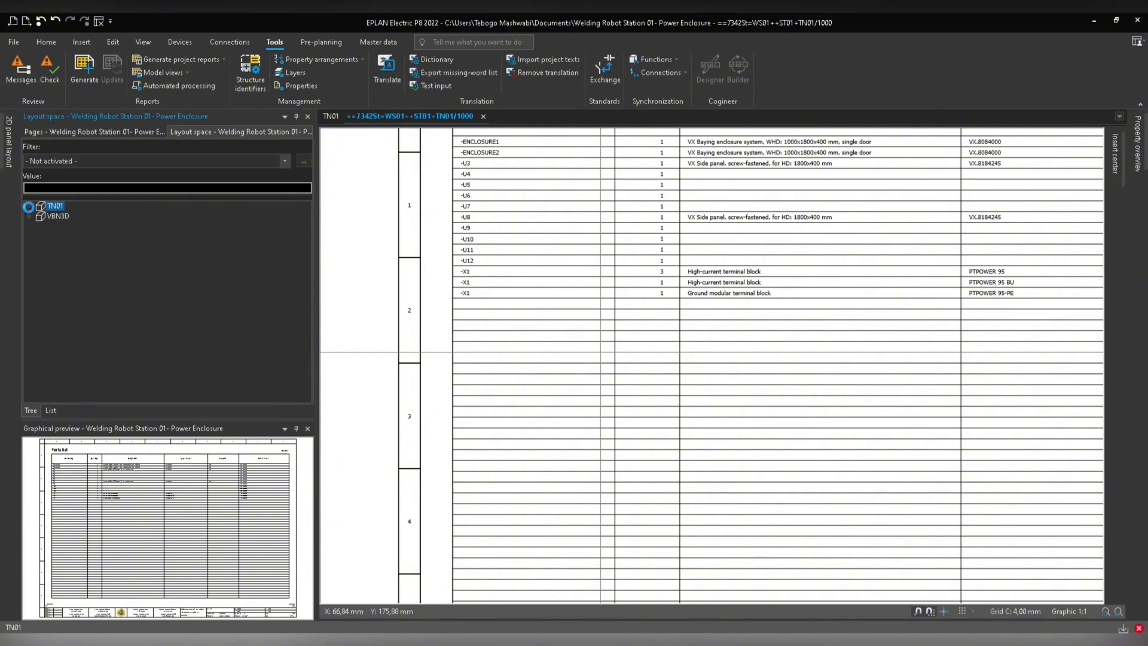
right_click(52, 209)
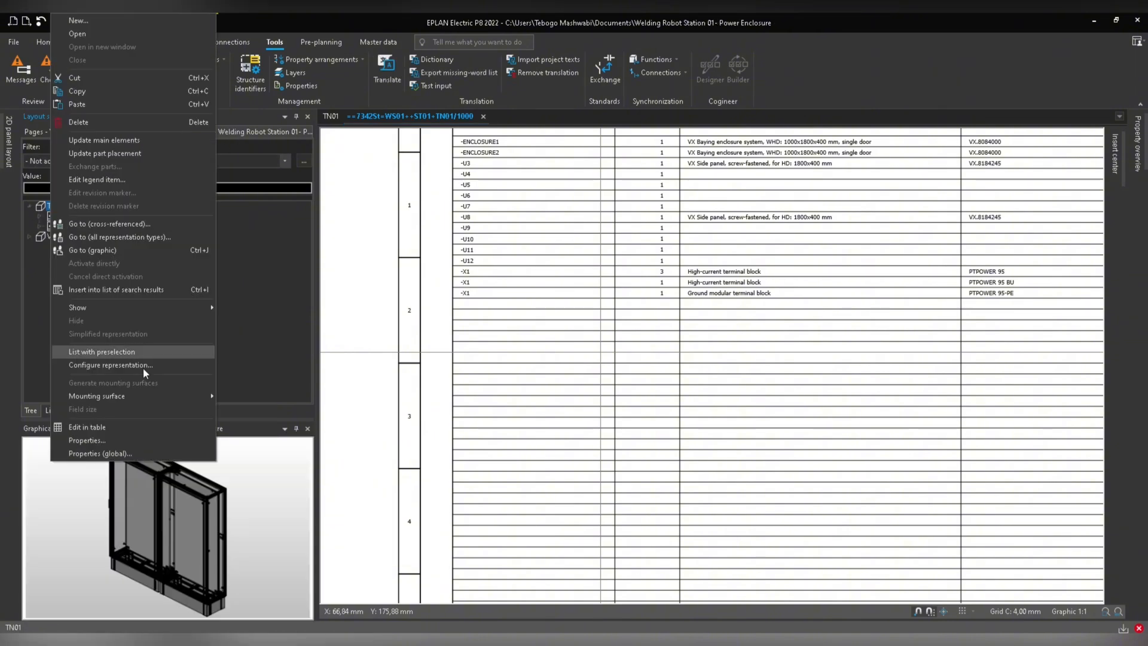
left_click(115, 437)
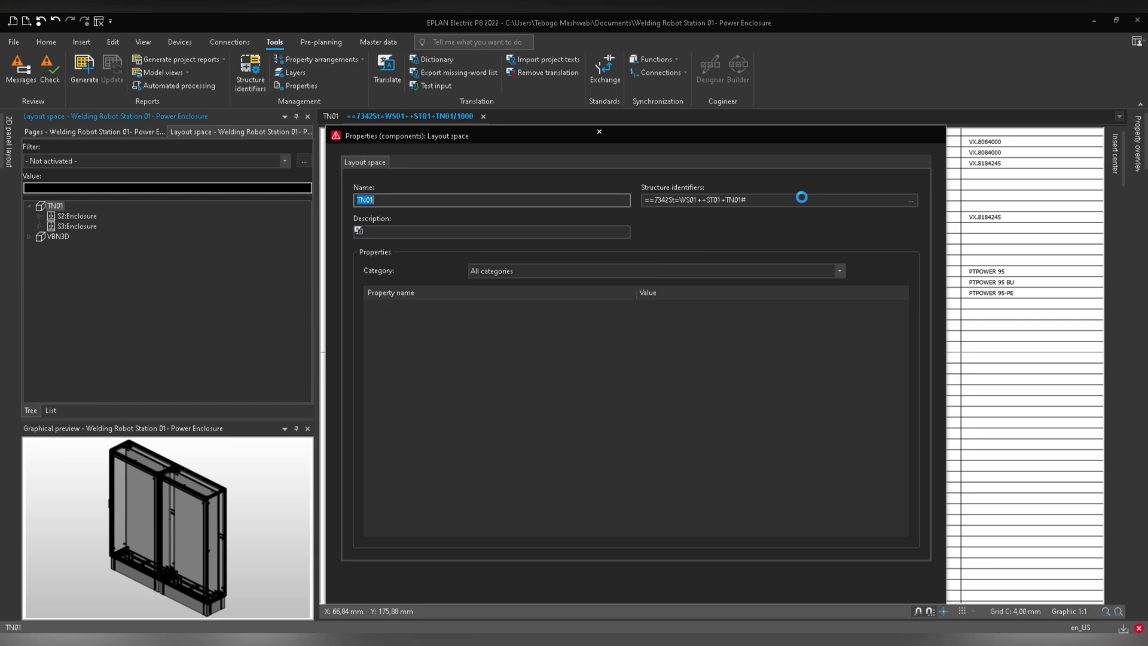
left_click(911, 200)
left_click_drag(546, 256, 507, 200)
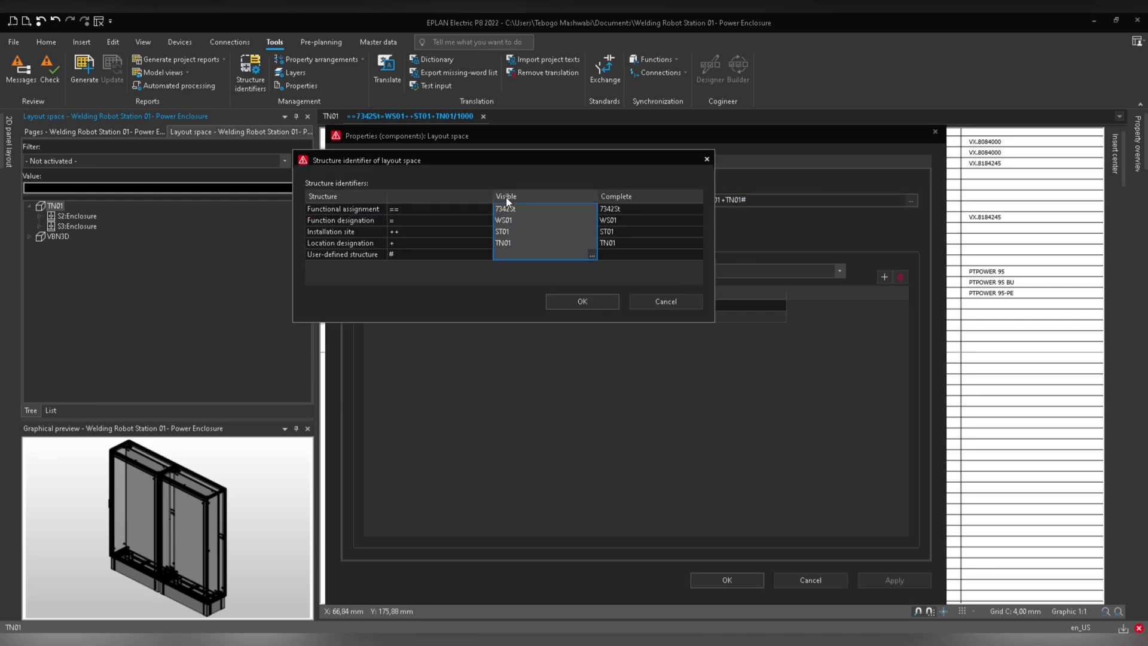
key("Delete")
left_click(580, 302)
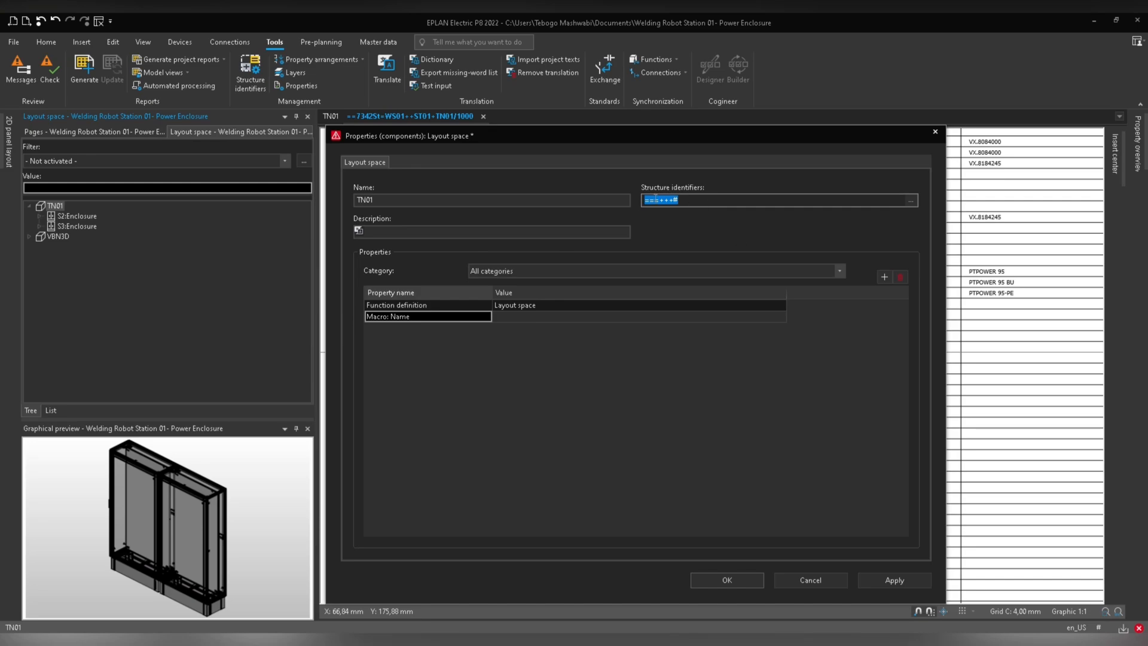
left_click(733, 580)
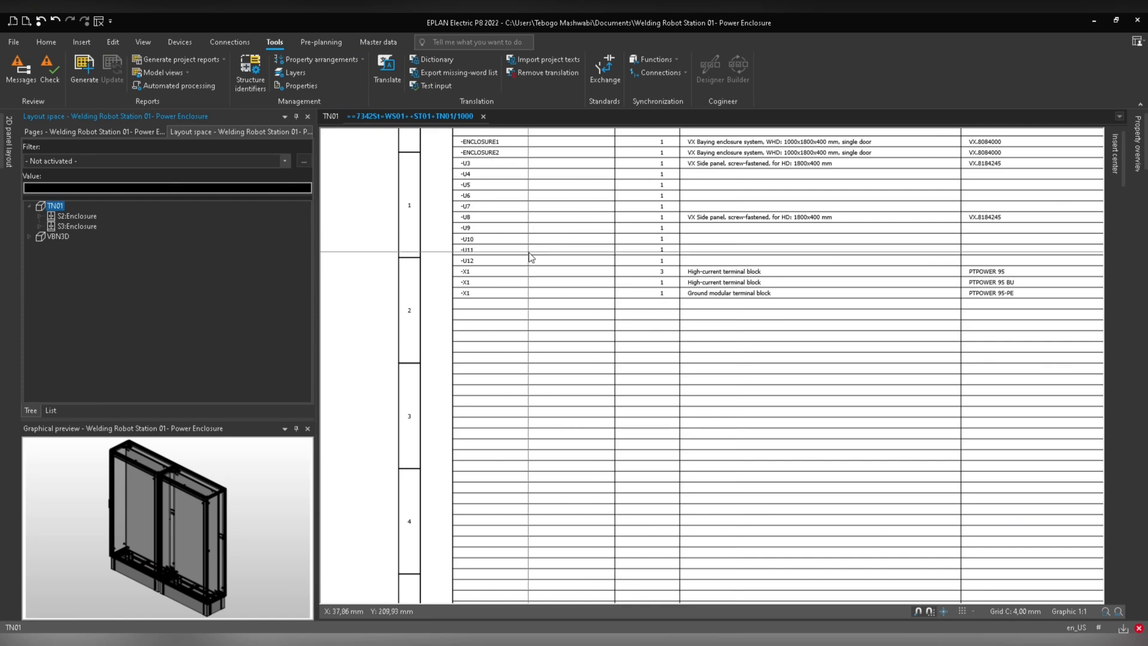
Update all reports for the whole project again.
left_click(51, 132)
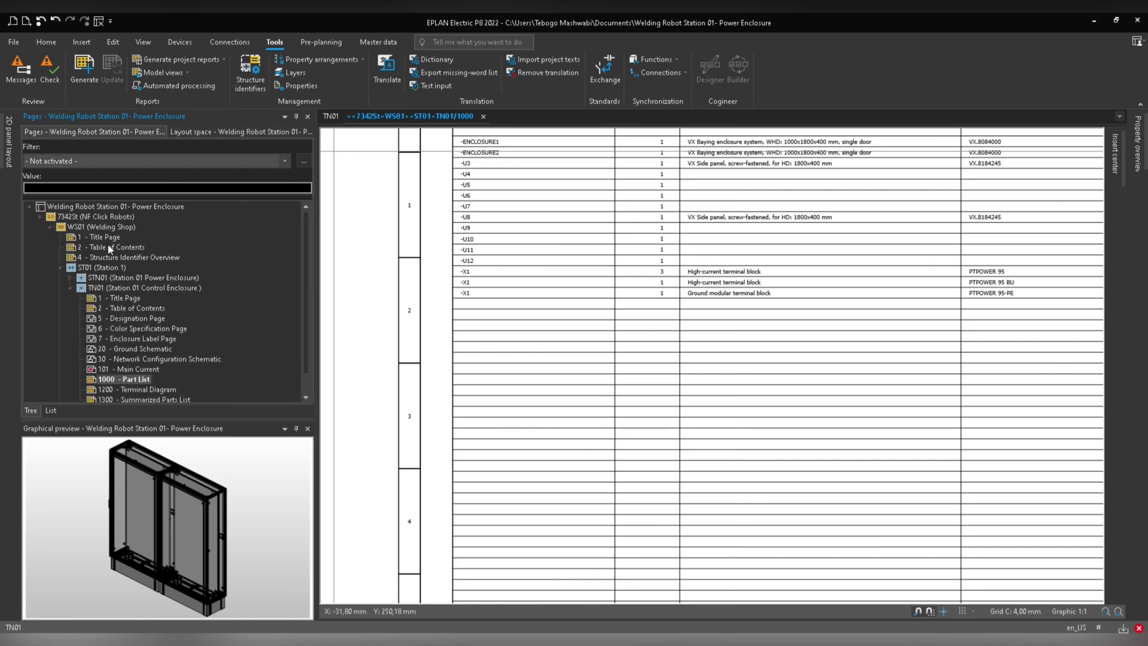
scroll(120, 334, "down", 1)
scroll(128, 356, "up", 1)
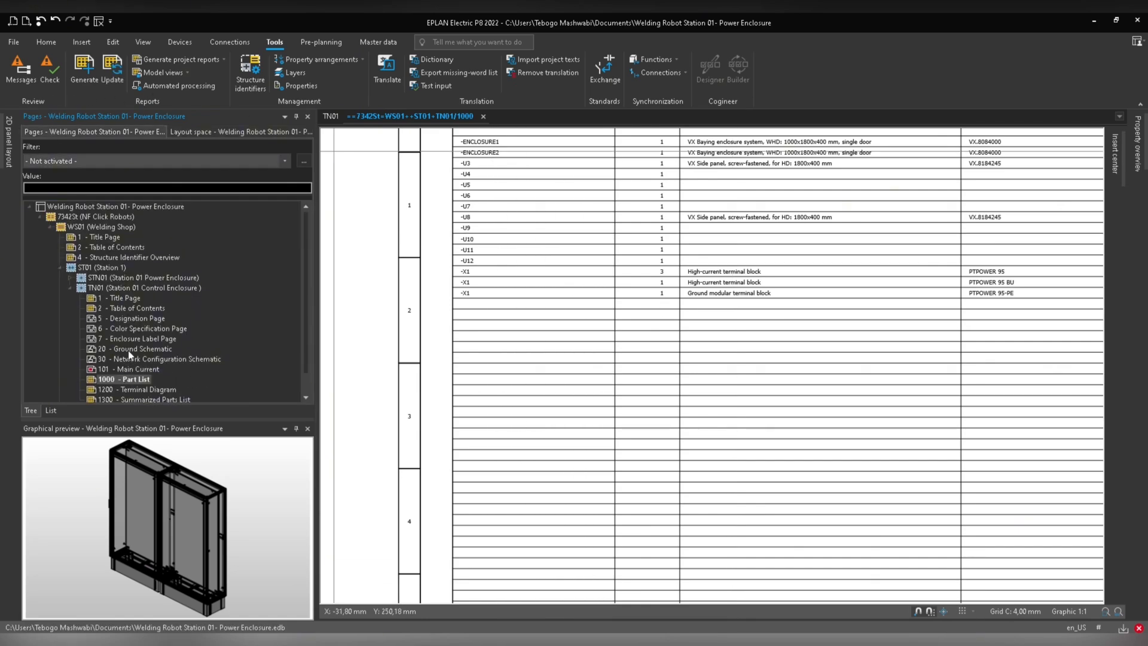
left_click(110, 207)
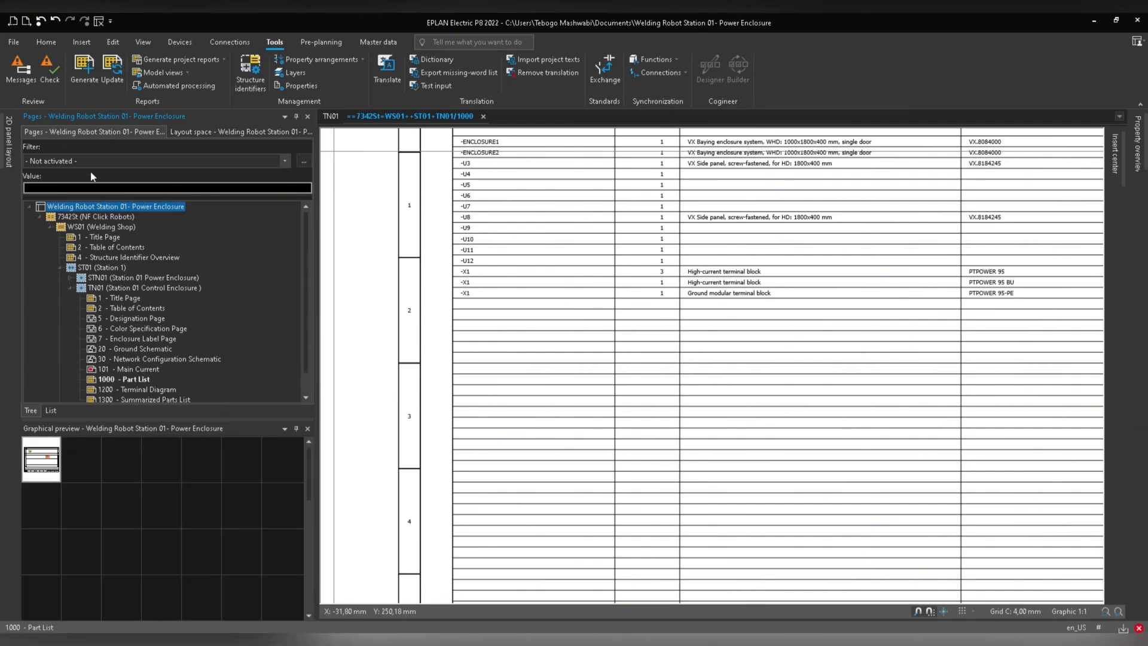
left_click(88, 66)
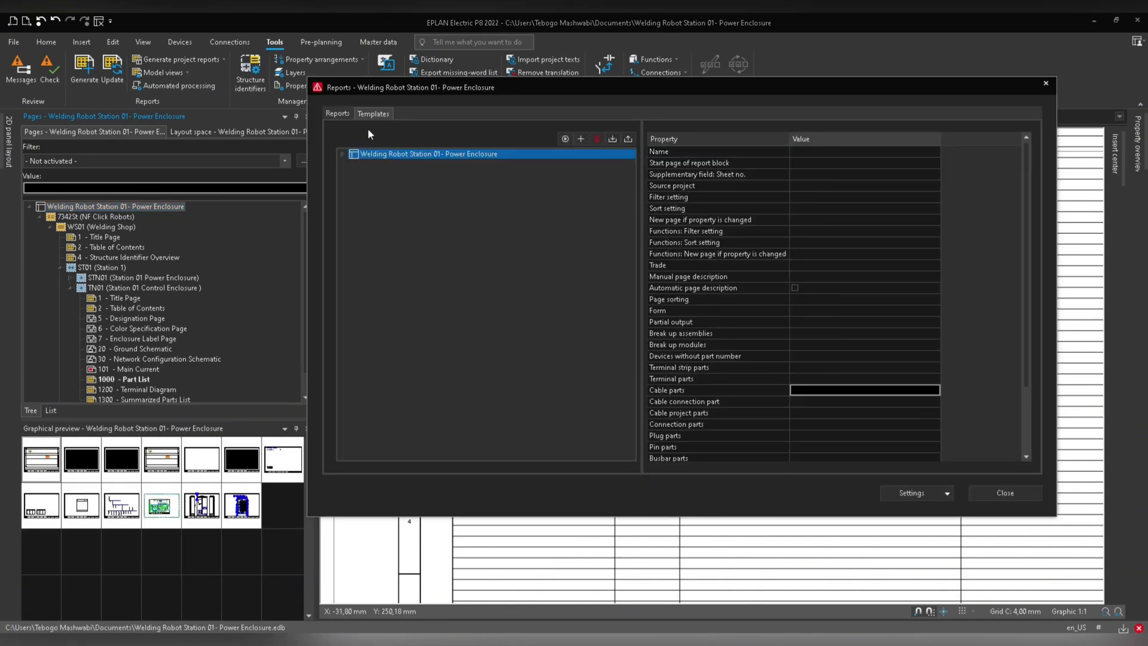
left_click(563, 141)
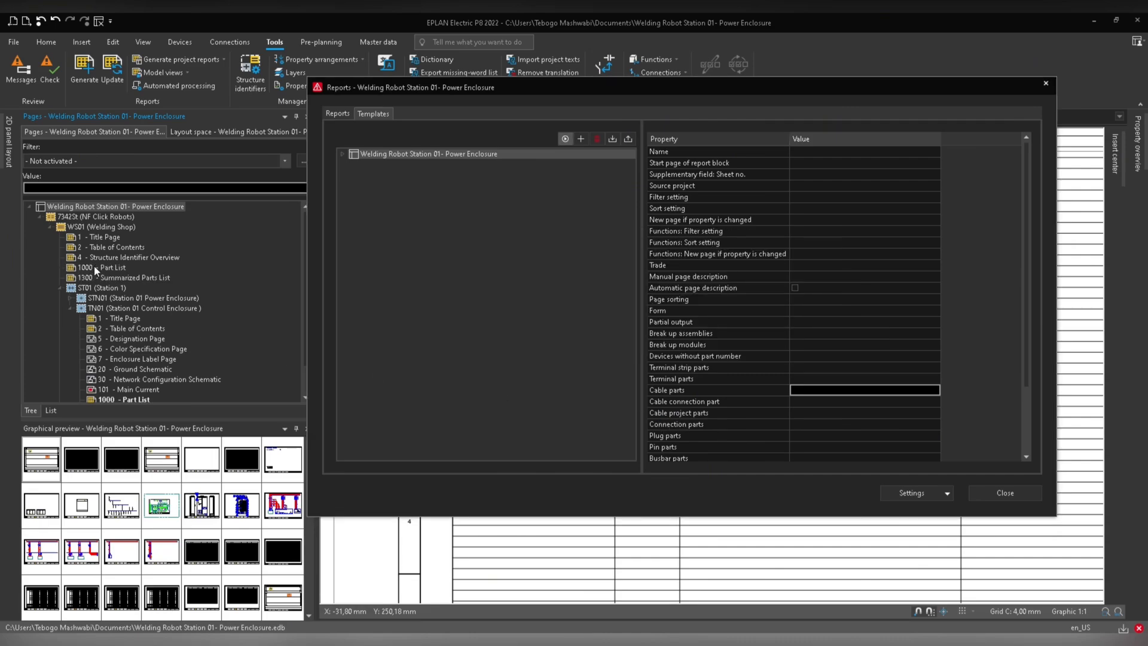
left_click(1004, 493)
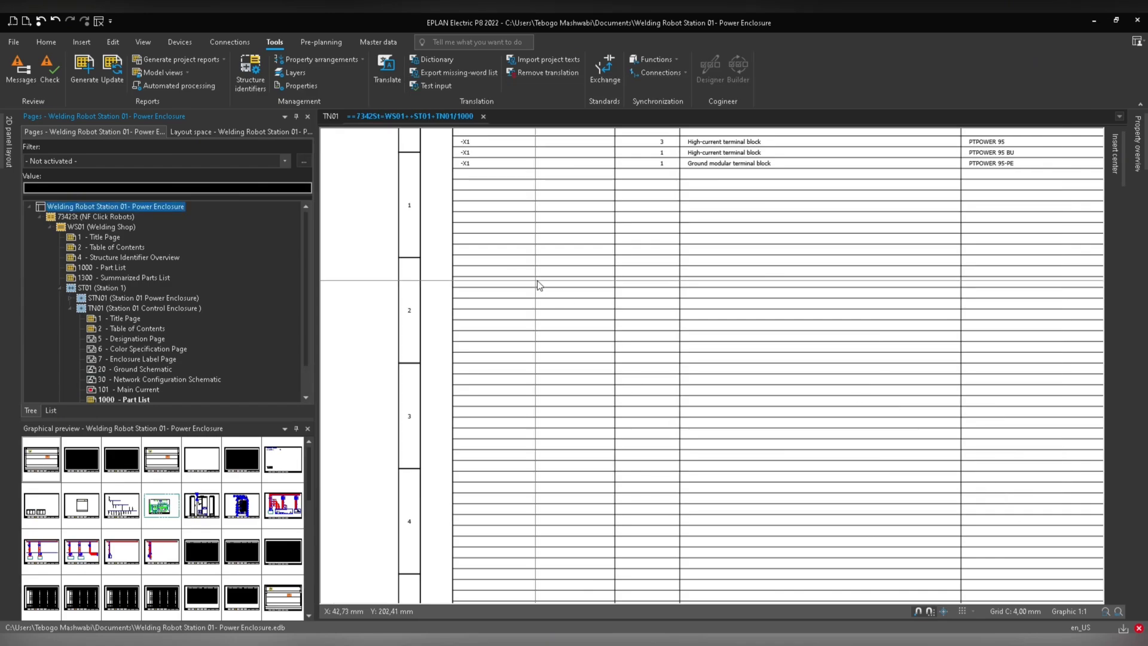
Review the TN01 part list and open the WS01 1000 Part List to compare their contents.
middle_click_drag(588, 252, 545, 434)
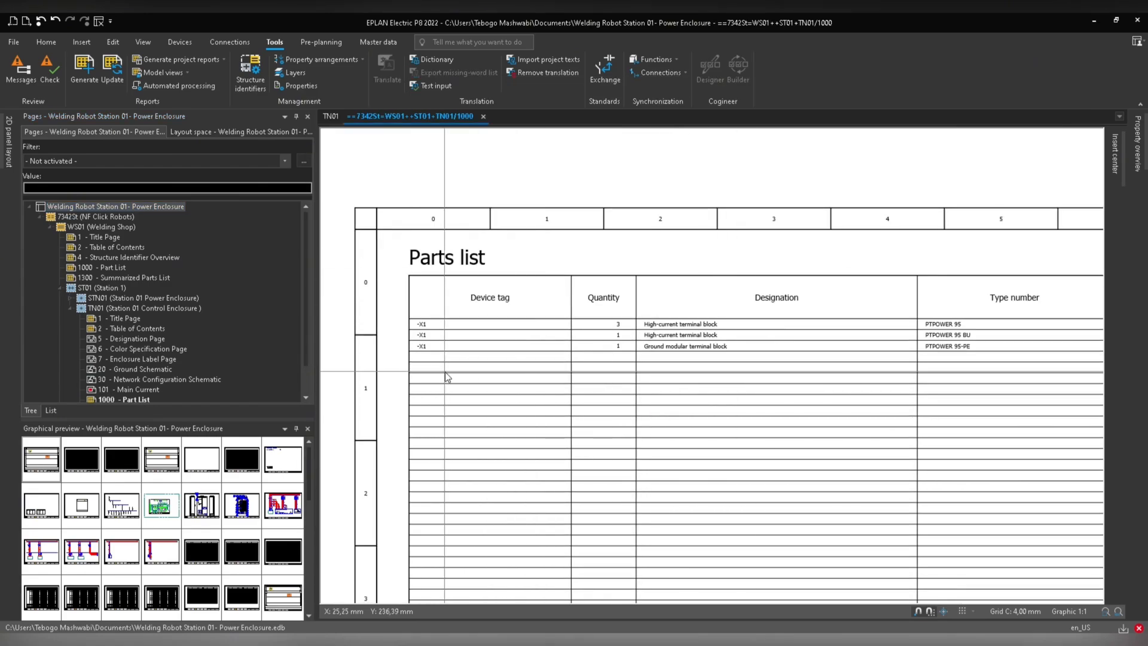
double_click(83, 268)
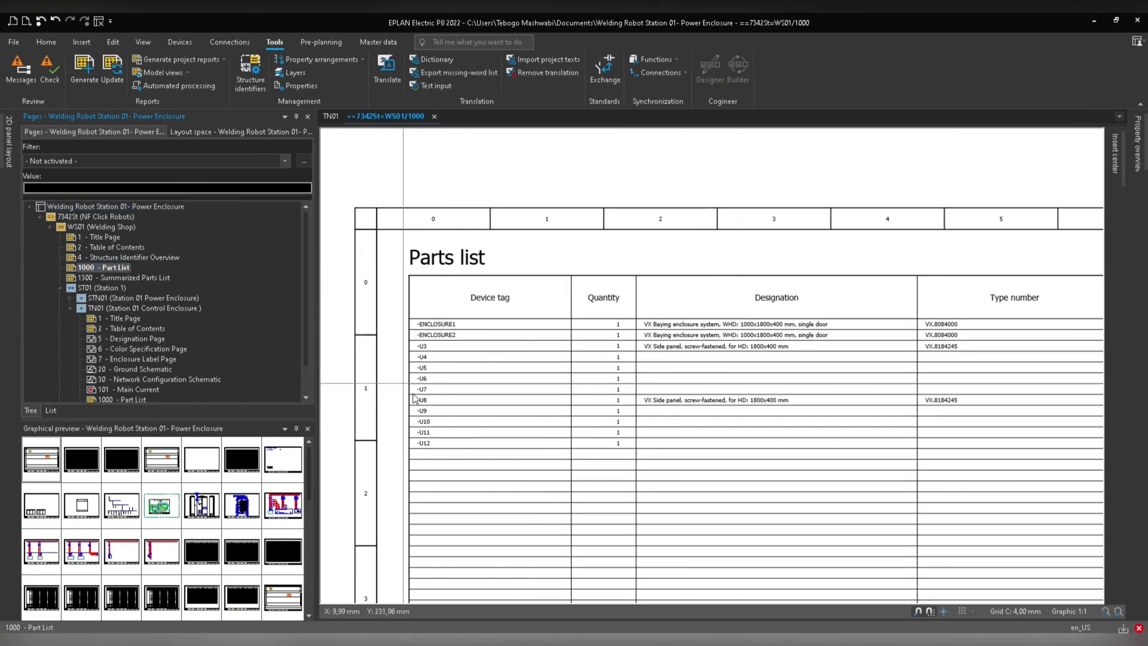
left_click(473, 382)
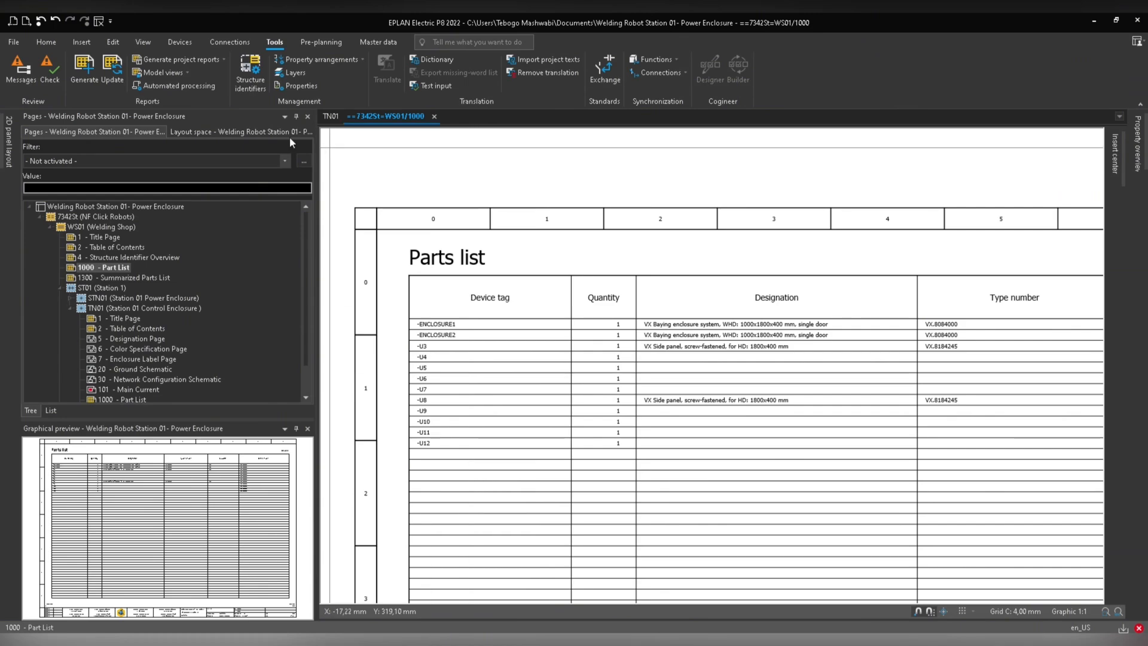
Create a new layout space in the layout space navigator and name it POWER ENCLOSURE.
left_click(232, 132)
left_click(55, 206)
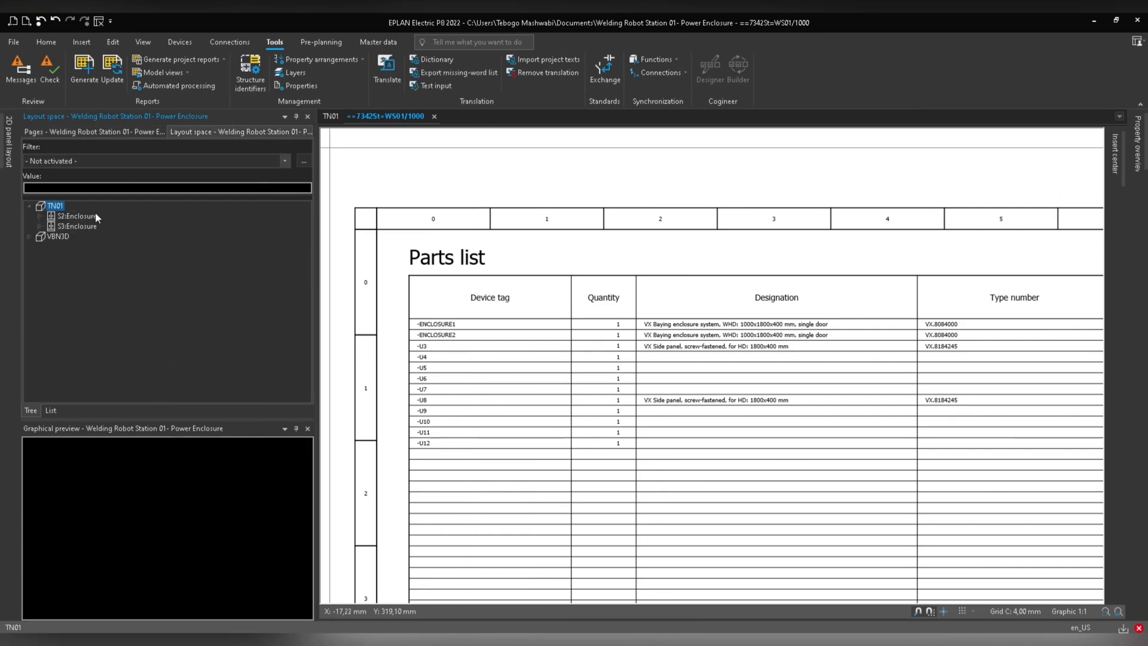
right_click(49, 249)
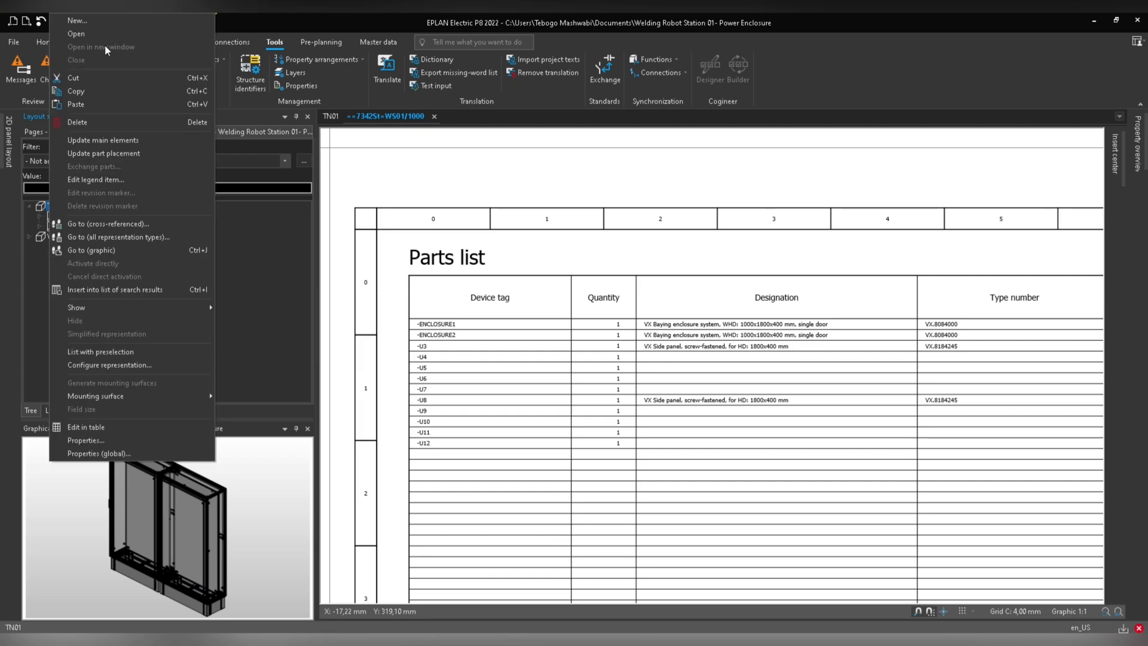
left_click(102, 23)
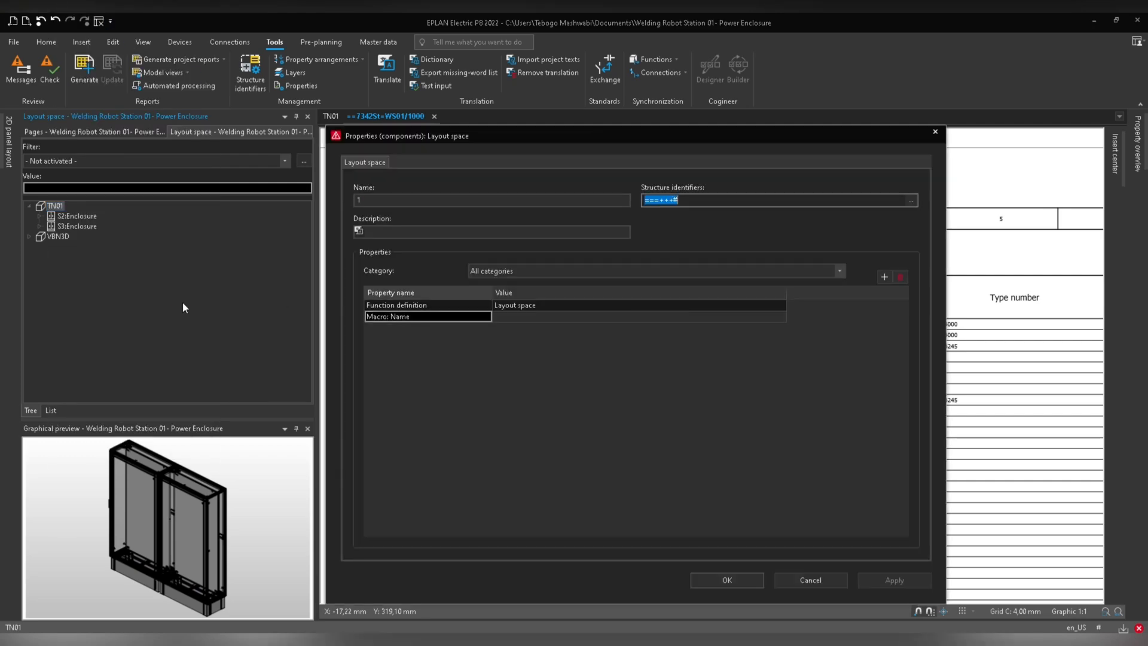
left_click(379, 202)
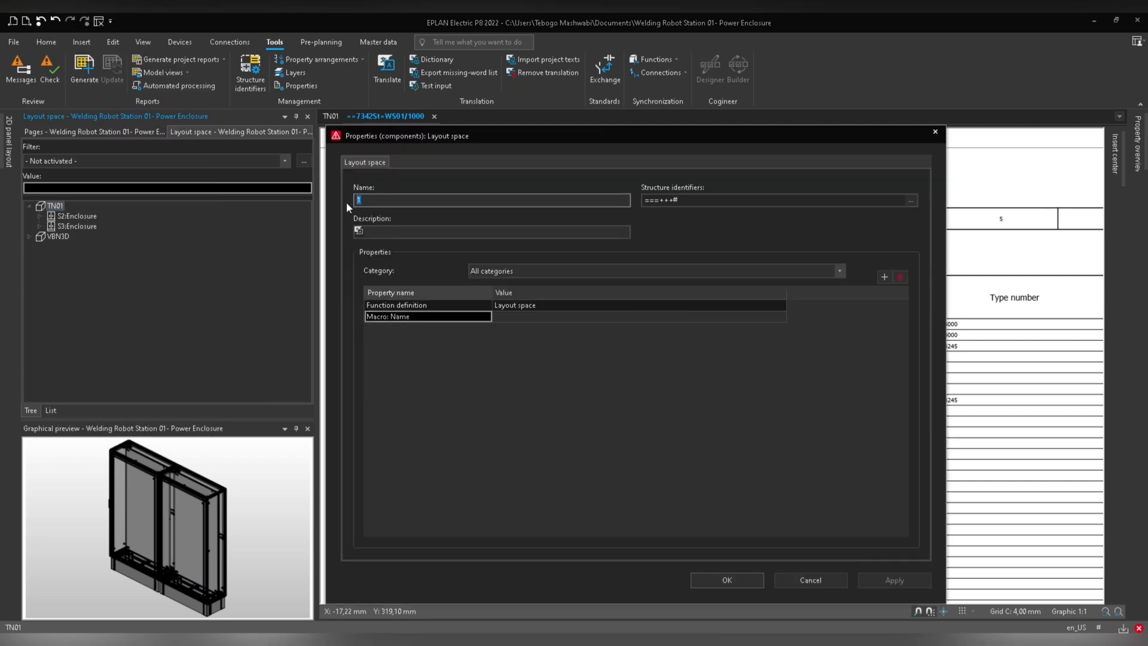
type("cON")
type("ER ENCLOSURE")
Set the new layout space's functional assignment to 7342St and its function designation to GA01.
left_click(915, 197)
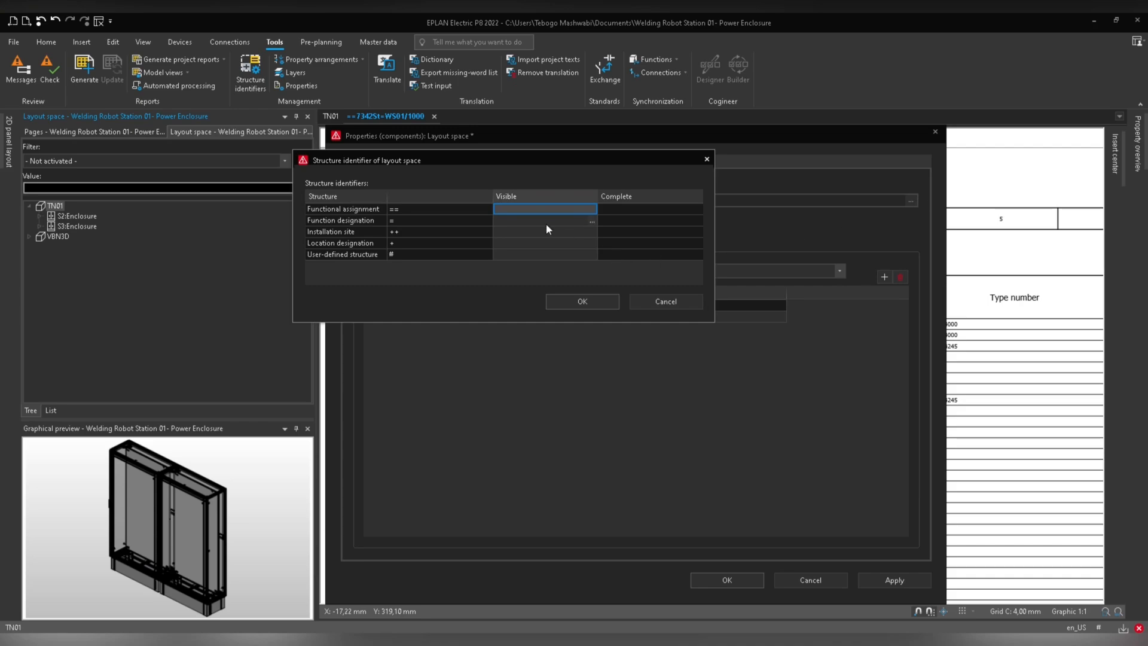
left_click(592, 209)
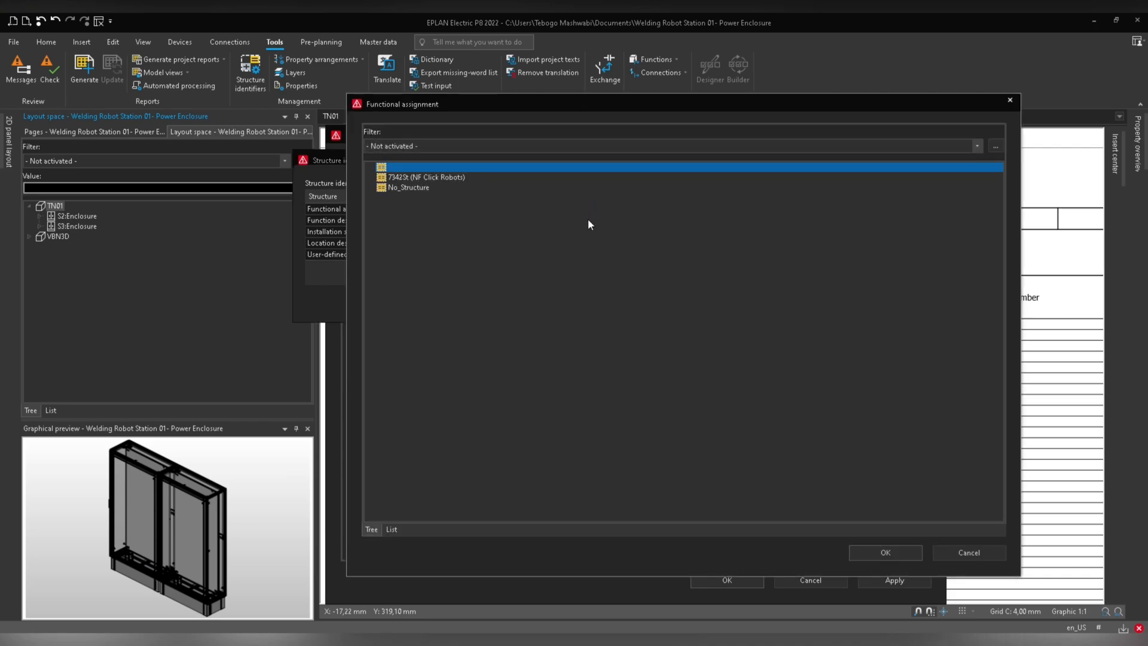
left_click(409, 178)
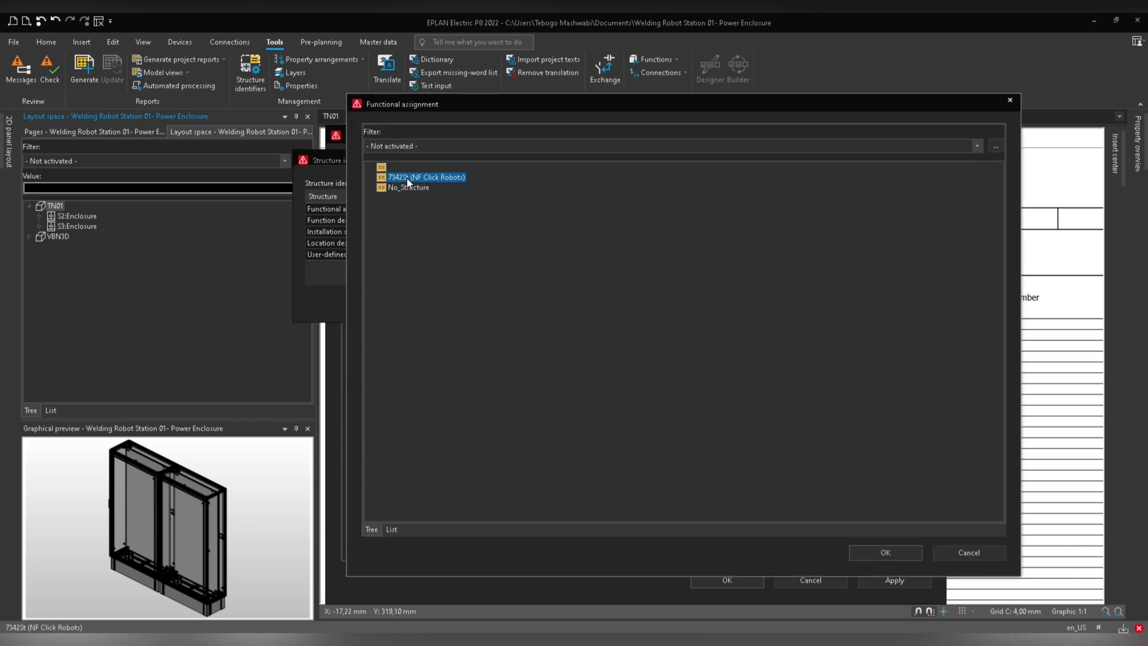
left_click(885, 551)
left_click(592, 221)
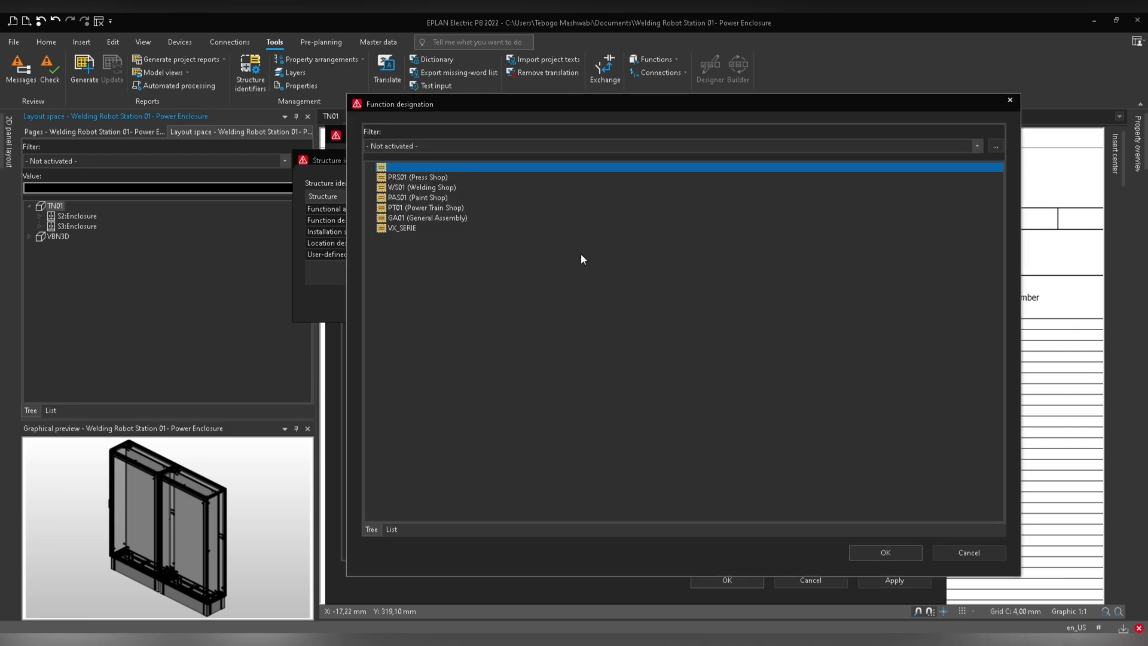
left_click(427, 219)
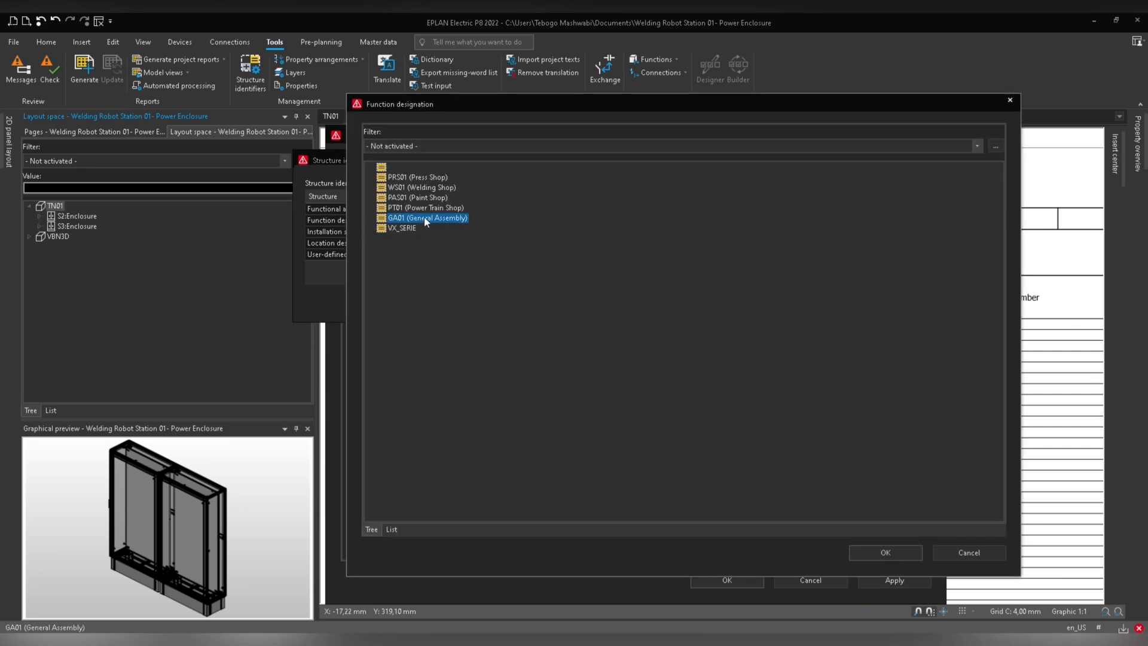
left_click(884, 553)
Set its installation site to ST09 and location designation to PLC05, then confirm the structure identifier and properties dialogs.
left_click(568, 232)
left_click(592, 231)
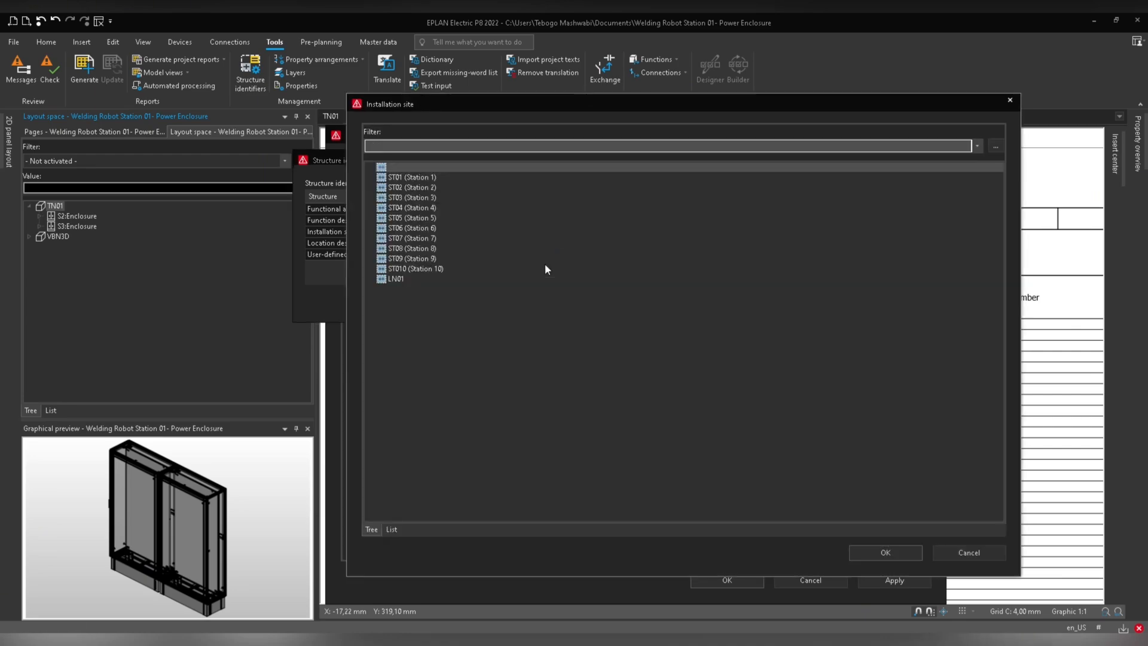
left_click(421, 258)
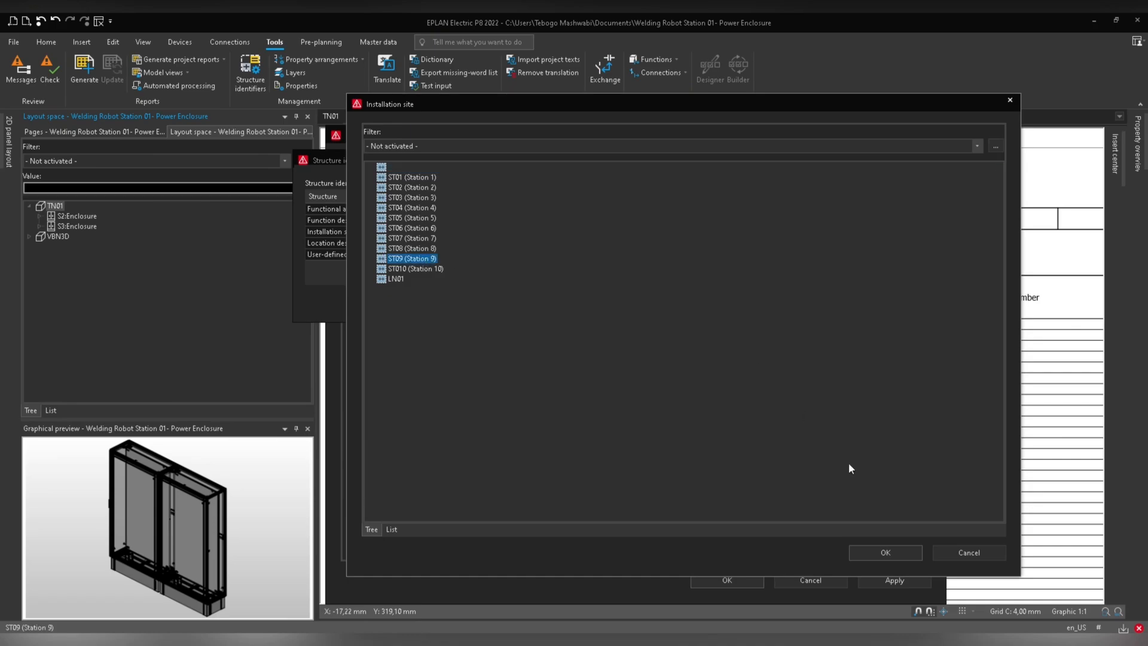
left_click(899, 551)
left_click(592, 243)
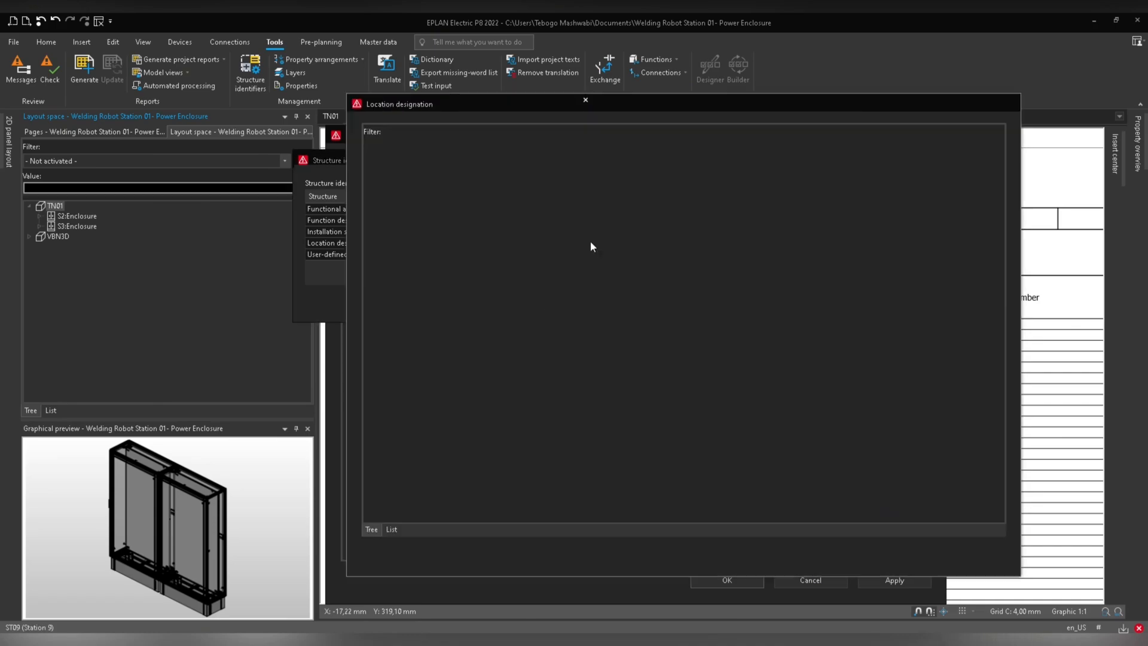
left_click(419, 330)
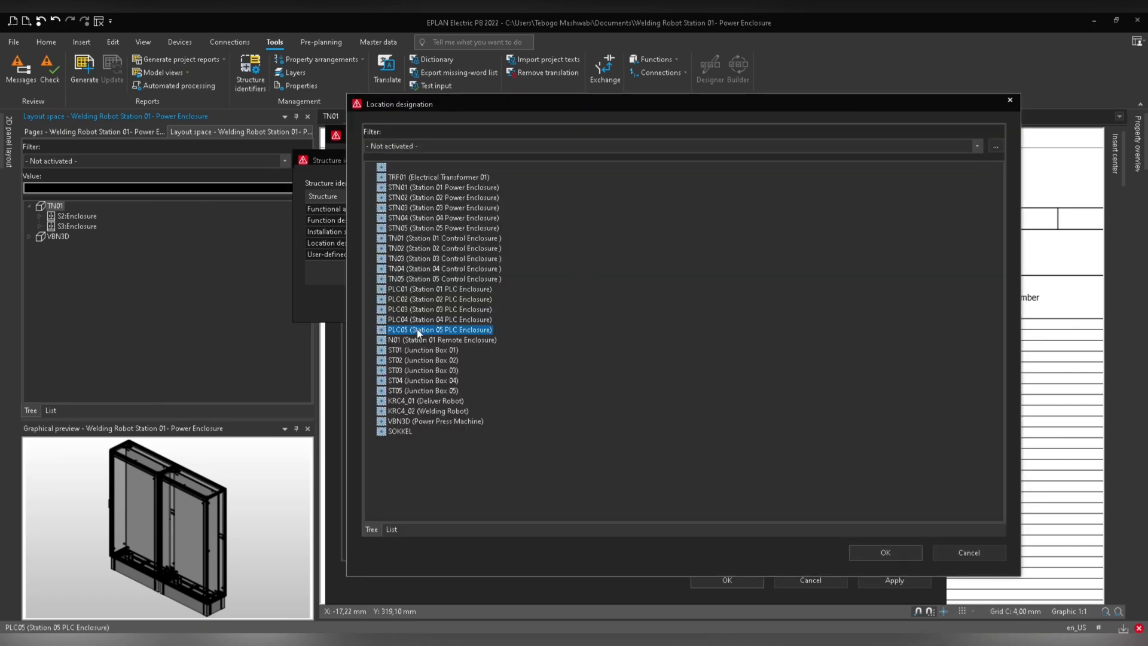
left_click(900, 551)
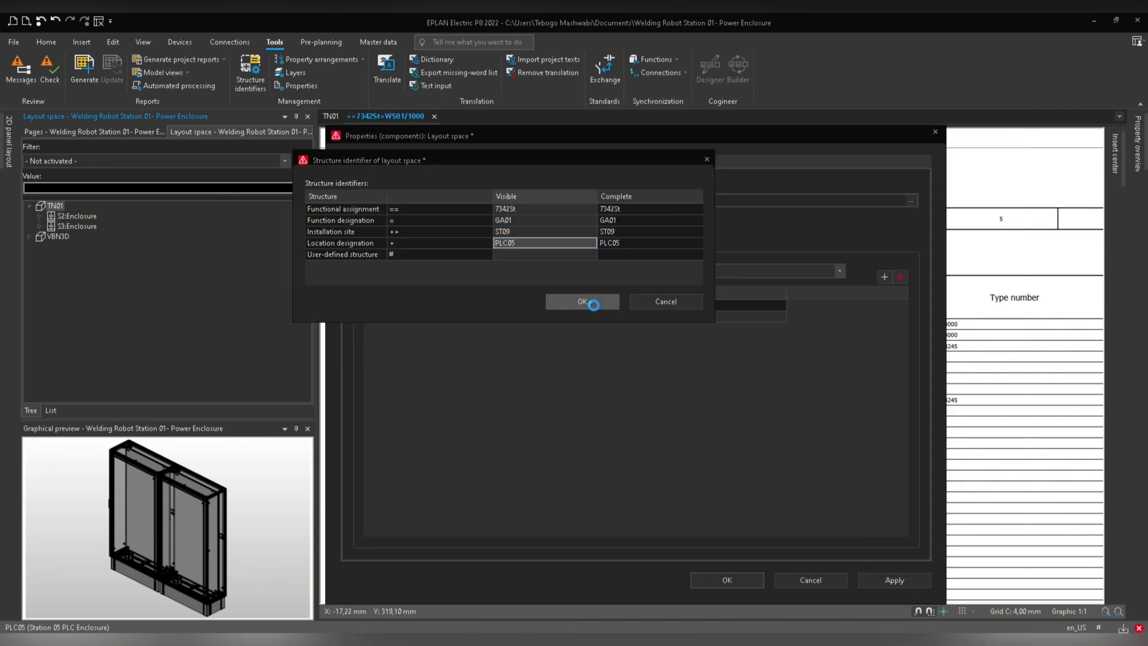
left_click(587, 301)
left_click(726, 580)
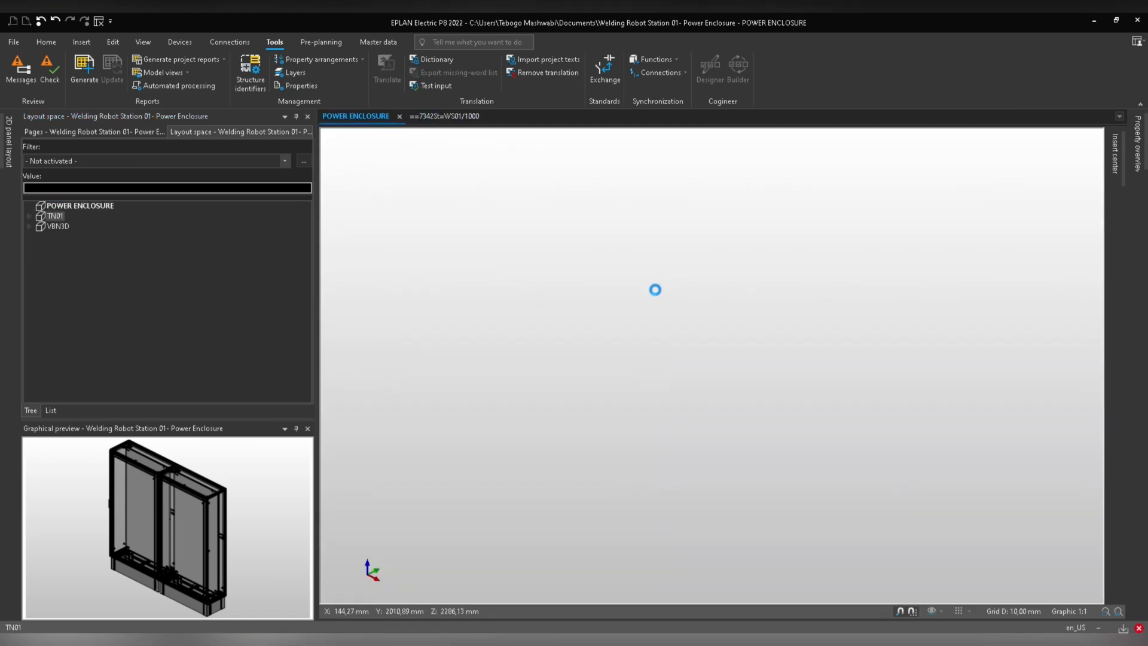
Open the POWER ENCLOSURE layout space properties to review its structure identifiers, then close the dialog.
left_click(66, 206)
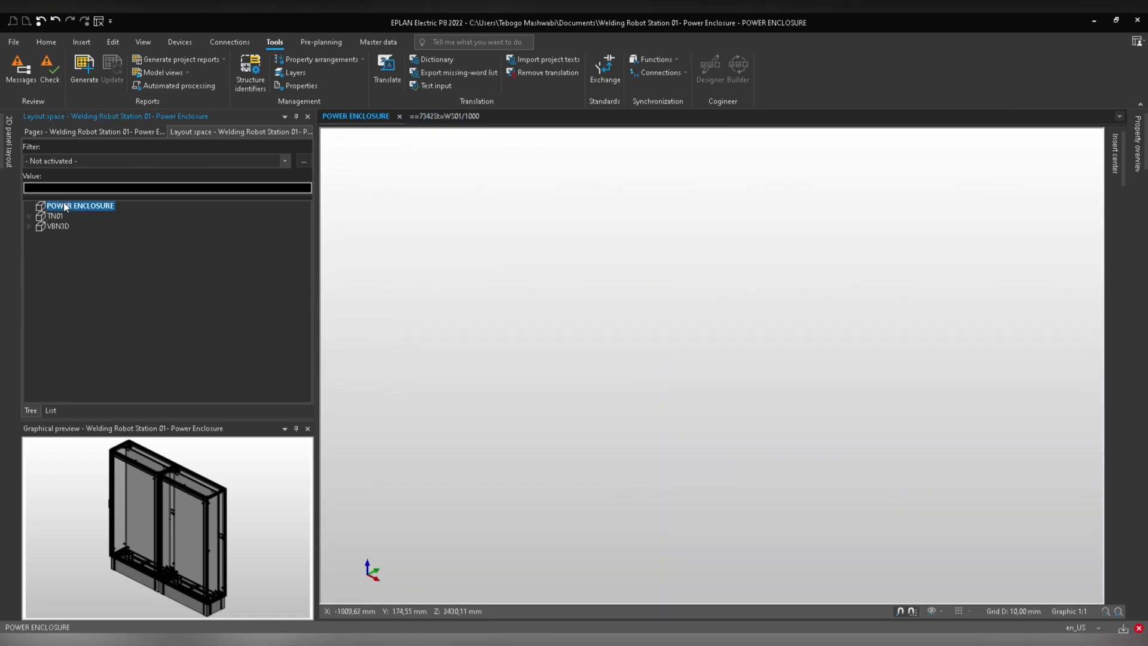
right_click(66, 206)
left_click(138, 429)
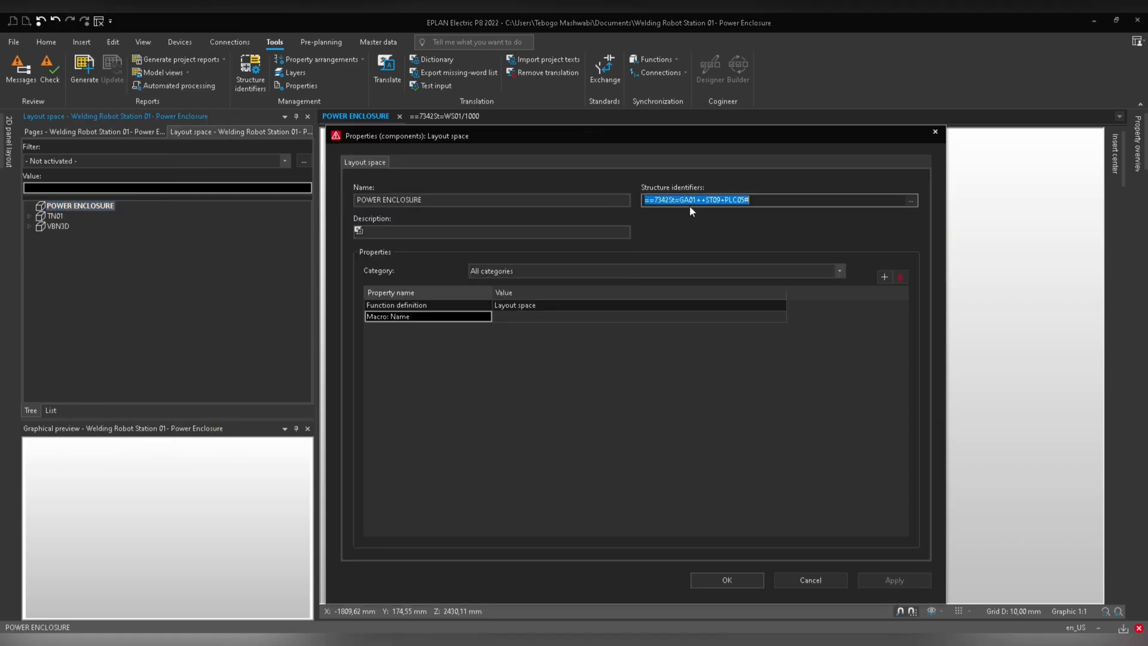
left_click(473, 230)
left_click(763, 199)
left_click_drag(792, 201, 647, 209)
left_click(732, 579)
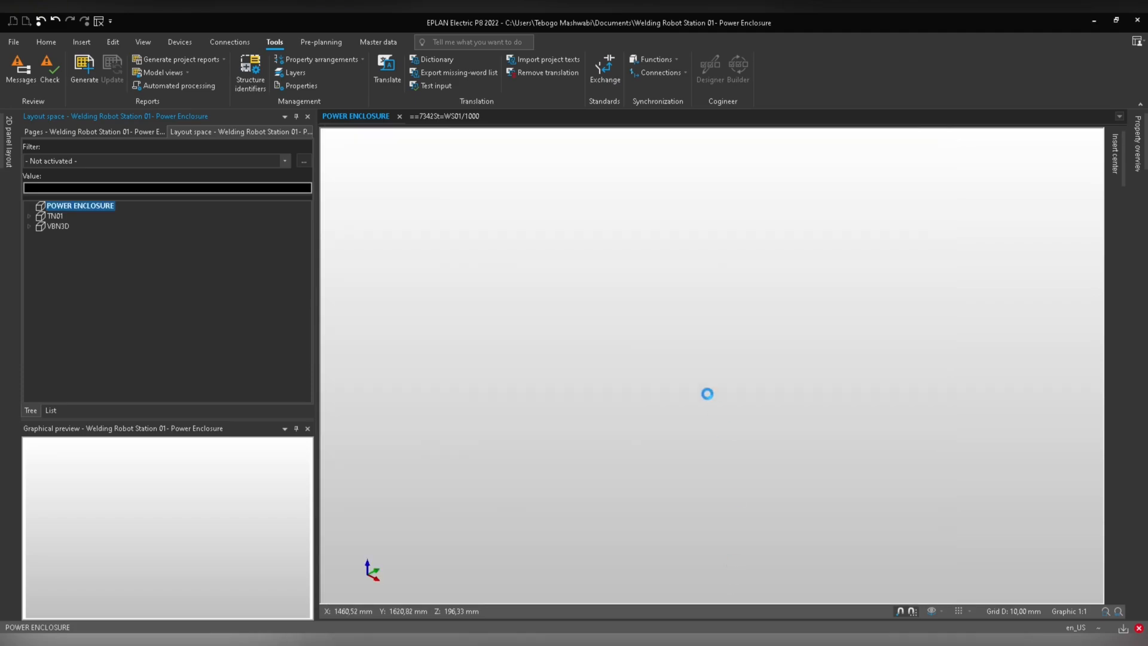